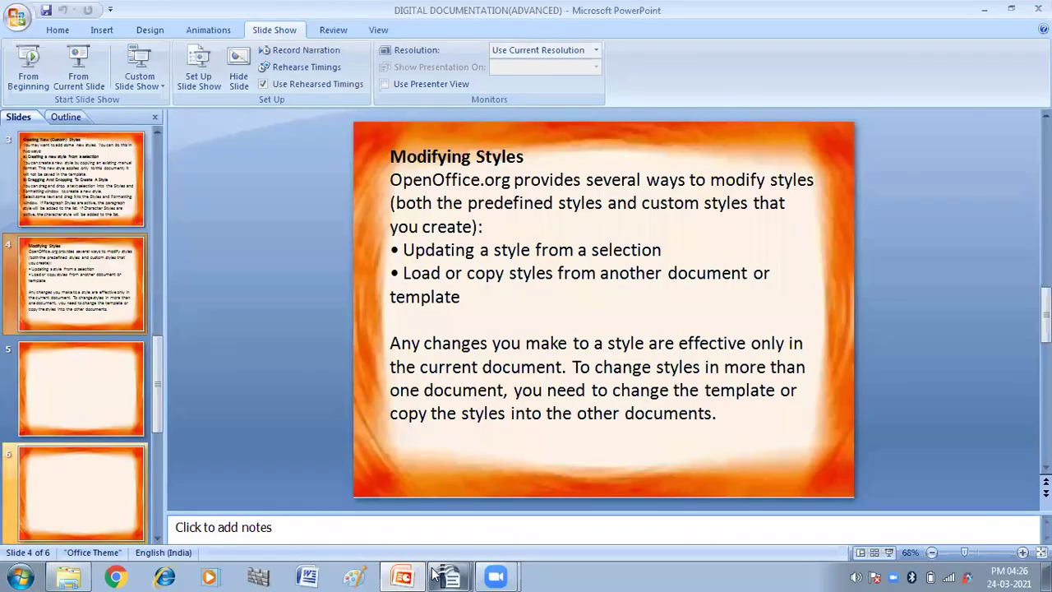
Switch to the style demo.odt document in OpenOffice Writer and show the list of character styles.
{"action": "mouse_move", "coordinate": [448, 576]}
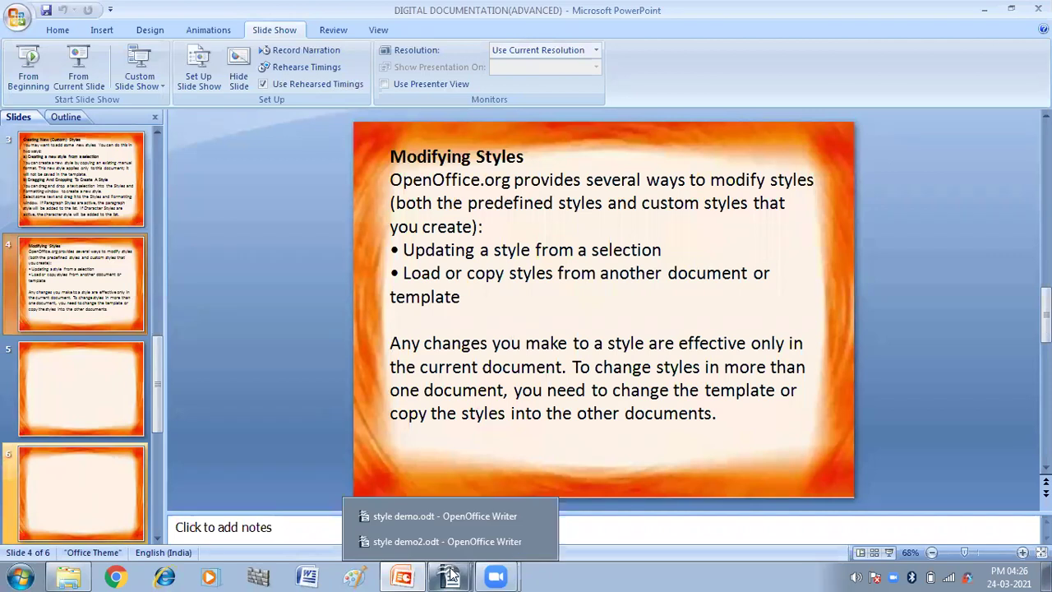
{"action": "left_click", "coordinate": [439, 516]}
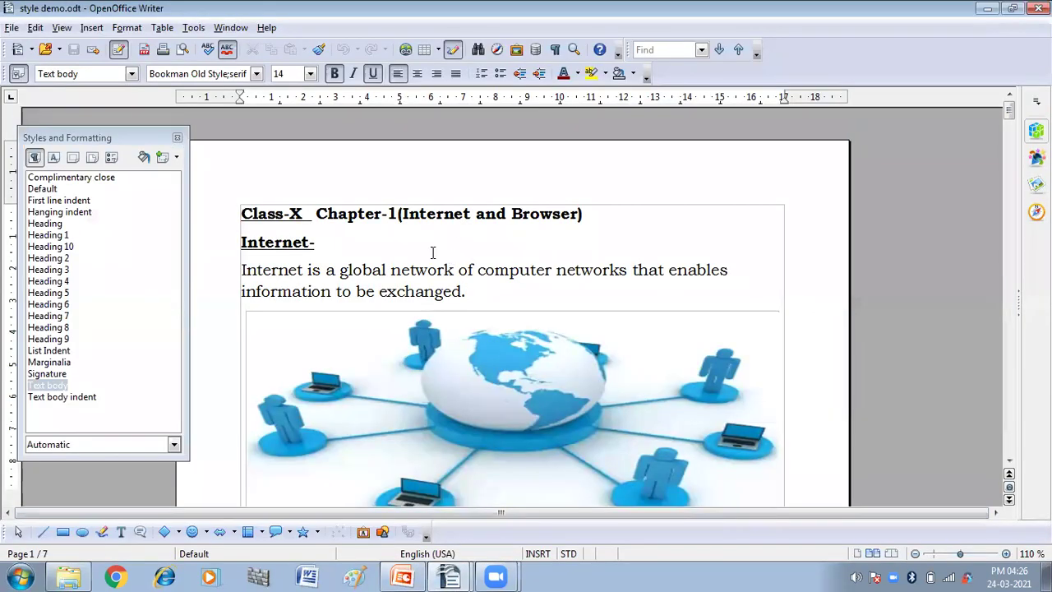
{"action": "left_click", "coordinate": [56, 166]}
{"action": "left_click", "coordinate": [54, 160]}
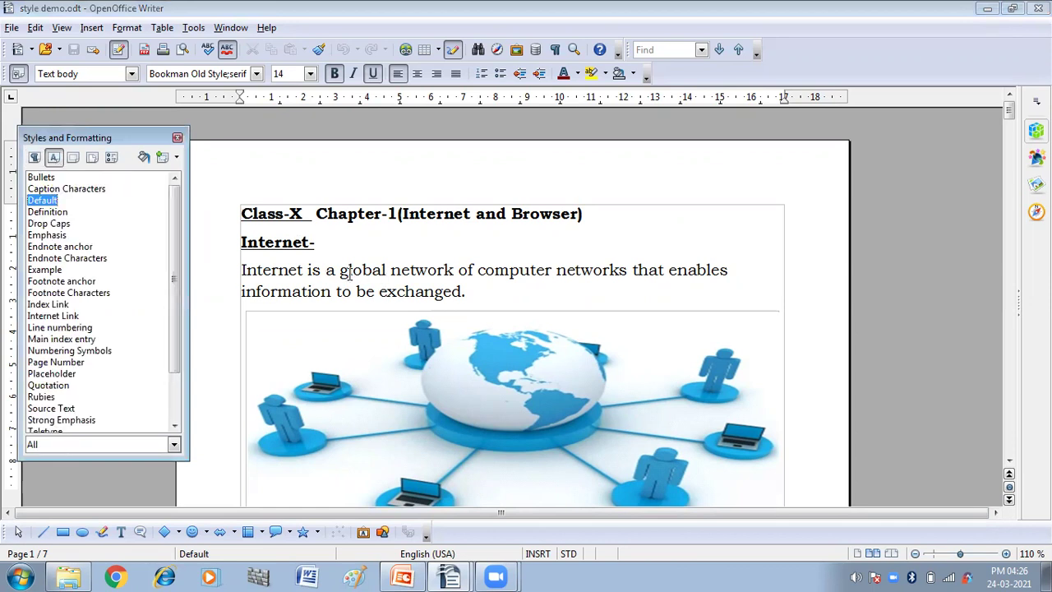
Format the word "global" in the Internet paragraph with size 16, red font color and yellow highlighting.
{"action": "left_click", "coordinate": [343, 271]}
{"action": "left_click_drag", "start_coordinate": [340, 271], "coordinate": [387, 270]}
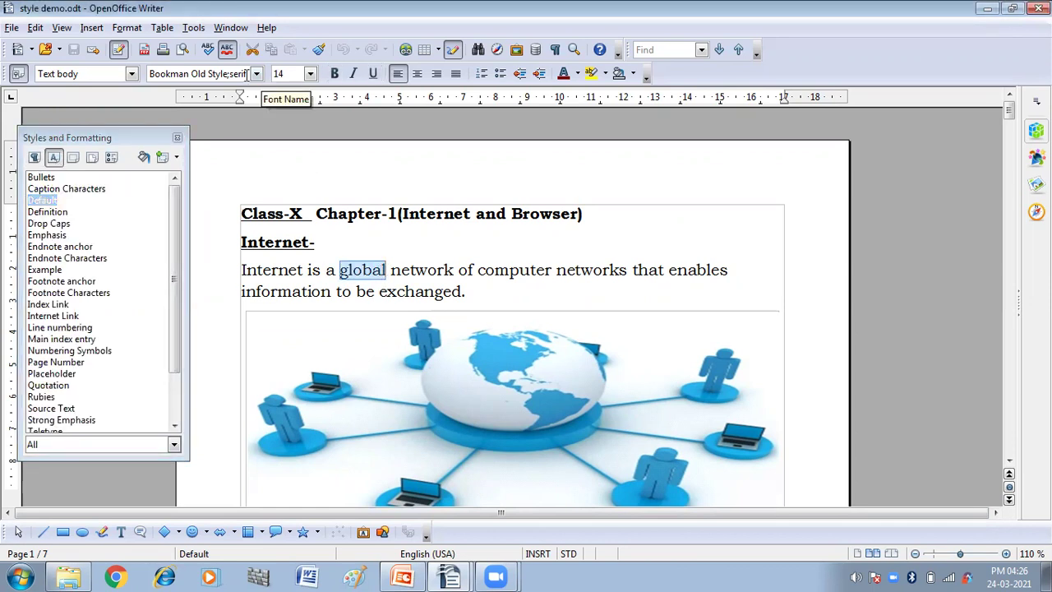
{"action": "left_click", "coordinate": [311, 74]}
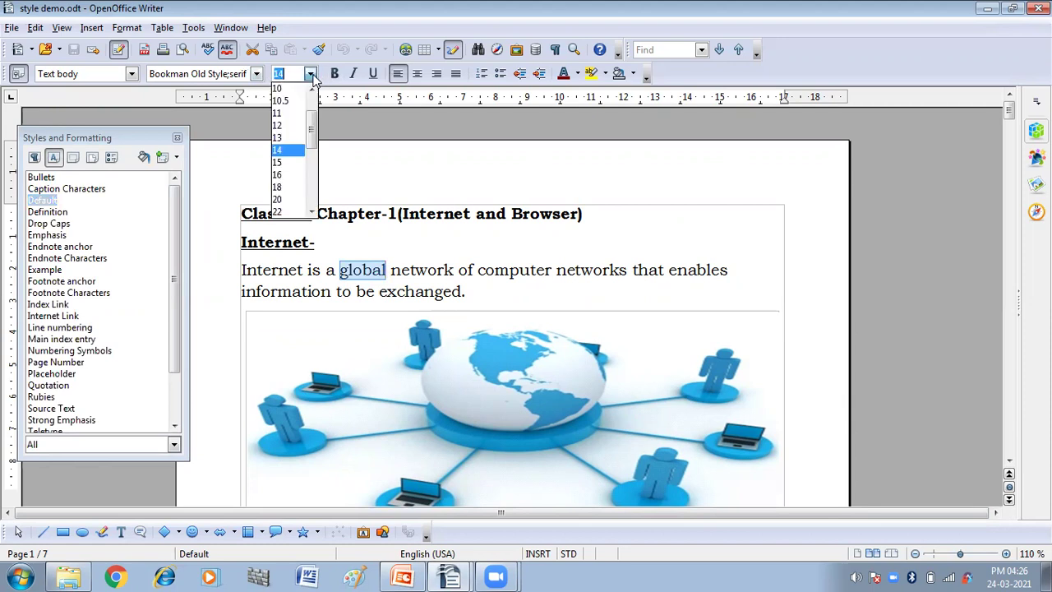
{"action": "left_click", "coordinate": [292, 171]}
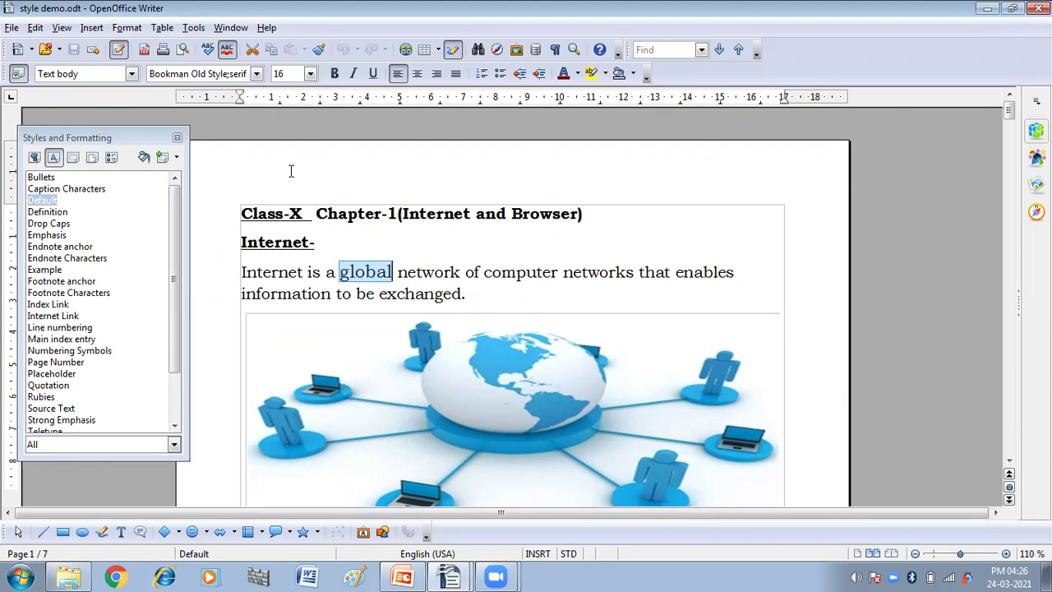
{"action": "left_click", "coordinate": [578, 74]}
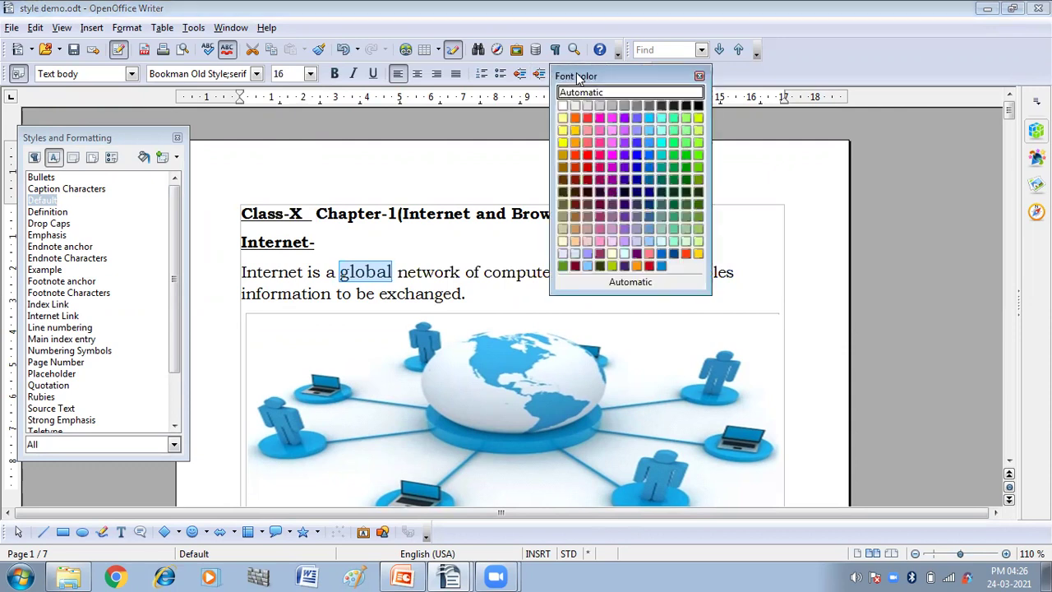
{"action": "left_click", "coordinate": [575, 155]}
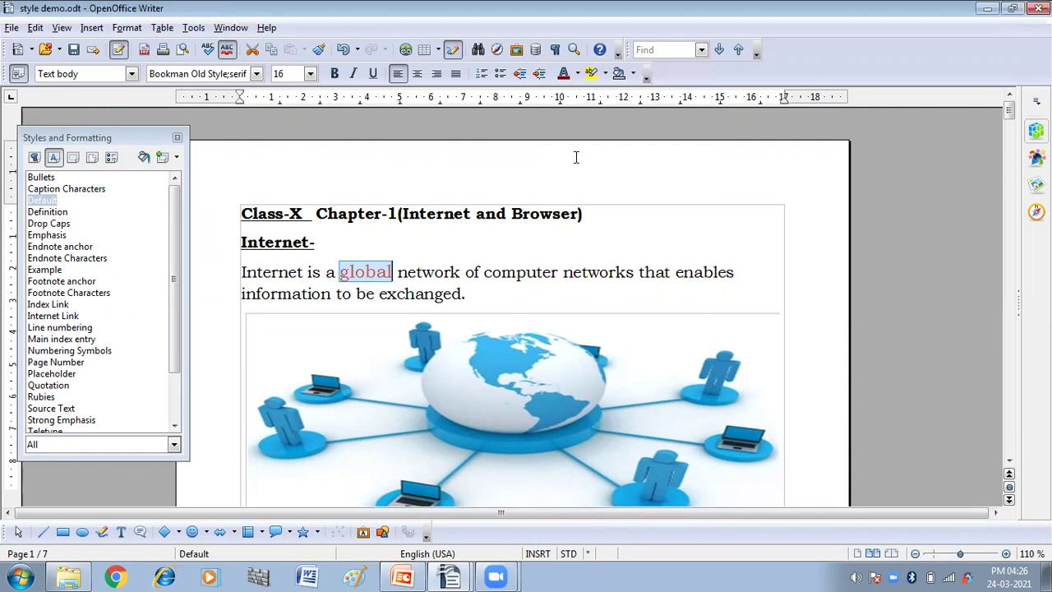
{"action": "left_click", "coordinate": [591, 74]}
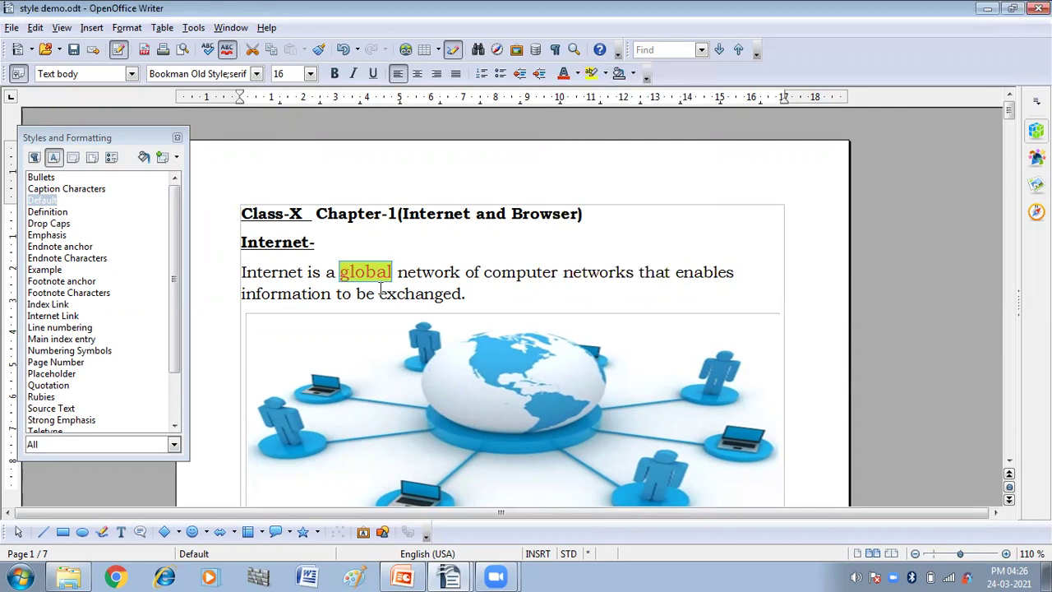
{"action": "left_click", "coordinate": [447, 242]}
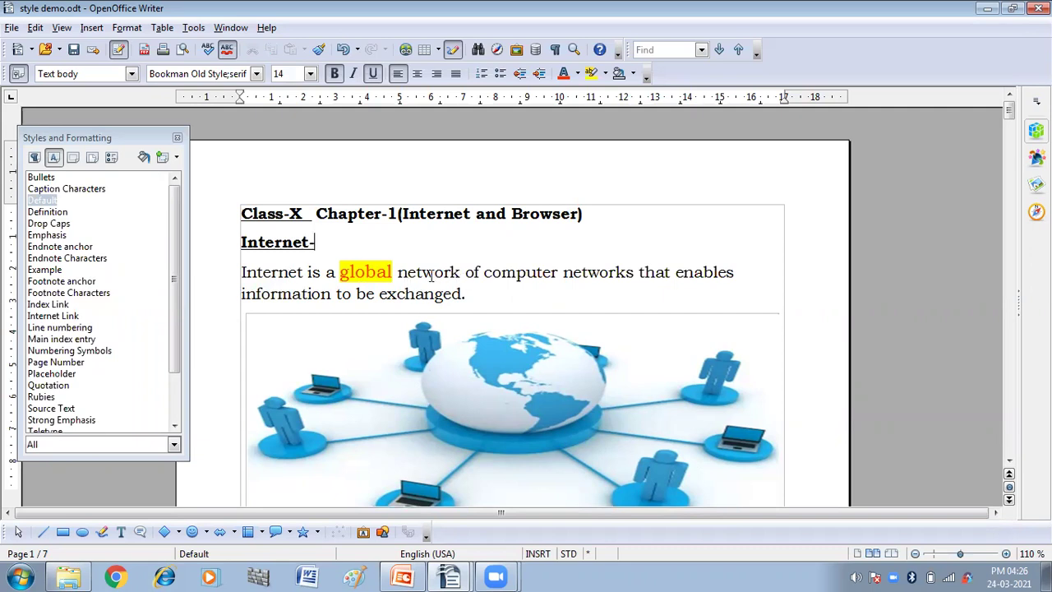
Format the word "computer" in the same sentence with size 16, red font color and yellow highlighting.
{"action": "left_click_drag", "start_coordinate": [485, 274], "coordinate": [559, 273]}
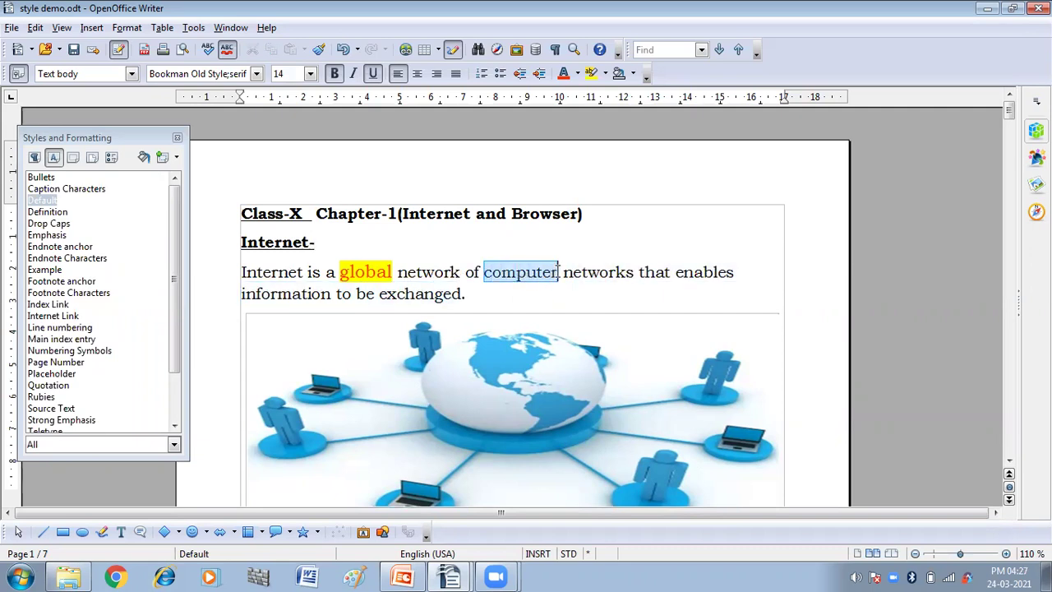
{"action": "left_click", "coordinate": [311, 74]}
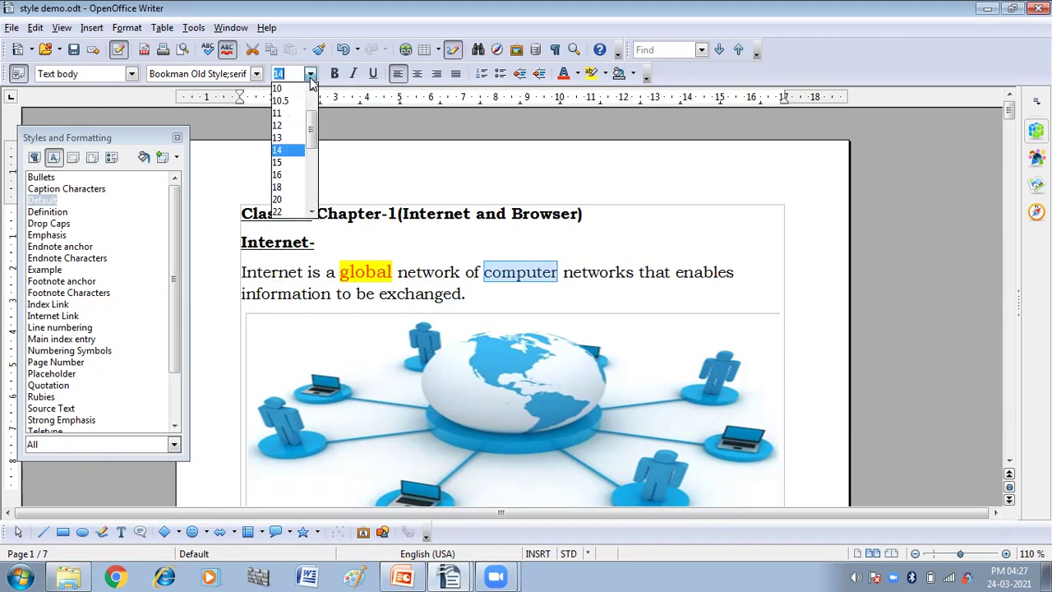
{"action": "left_click", "coordinate": [277, 175]}
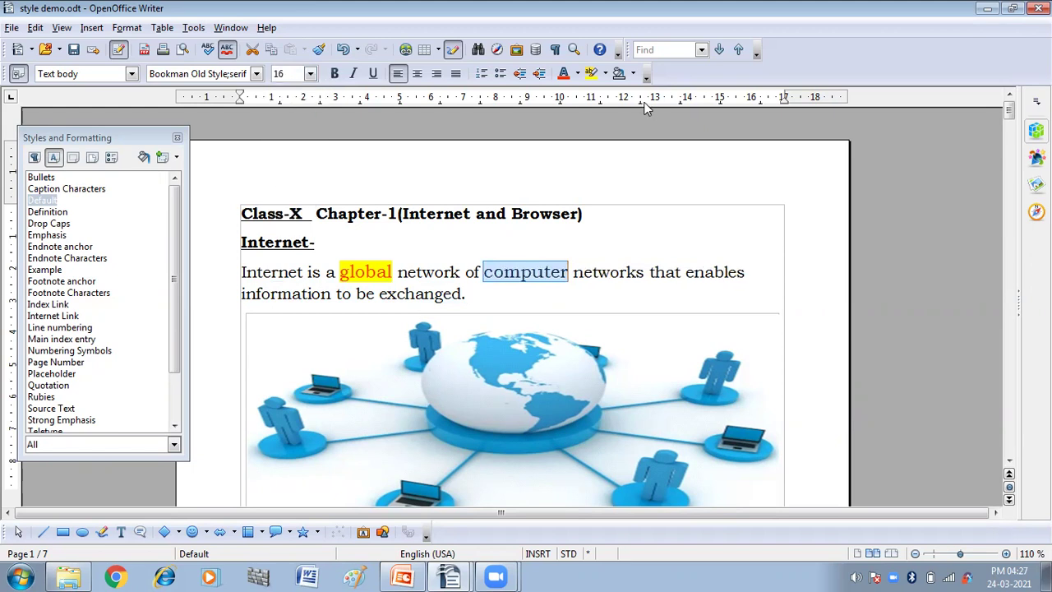
{"action": "left_click", "coordinate": [564, 74]}
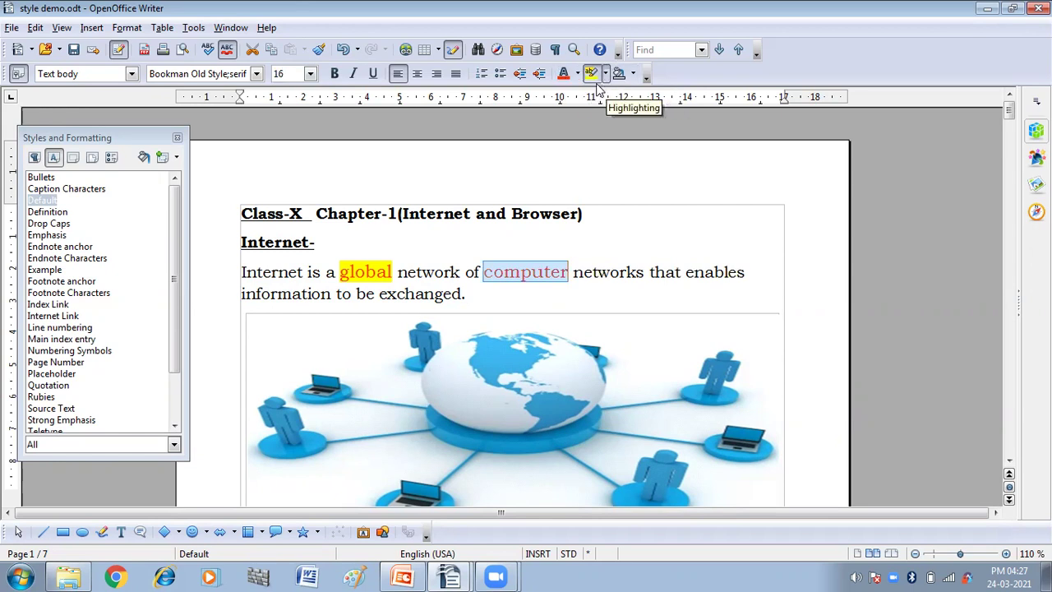
{"action": "left_click", "coordinate": [591, 73]}
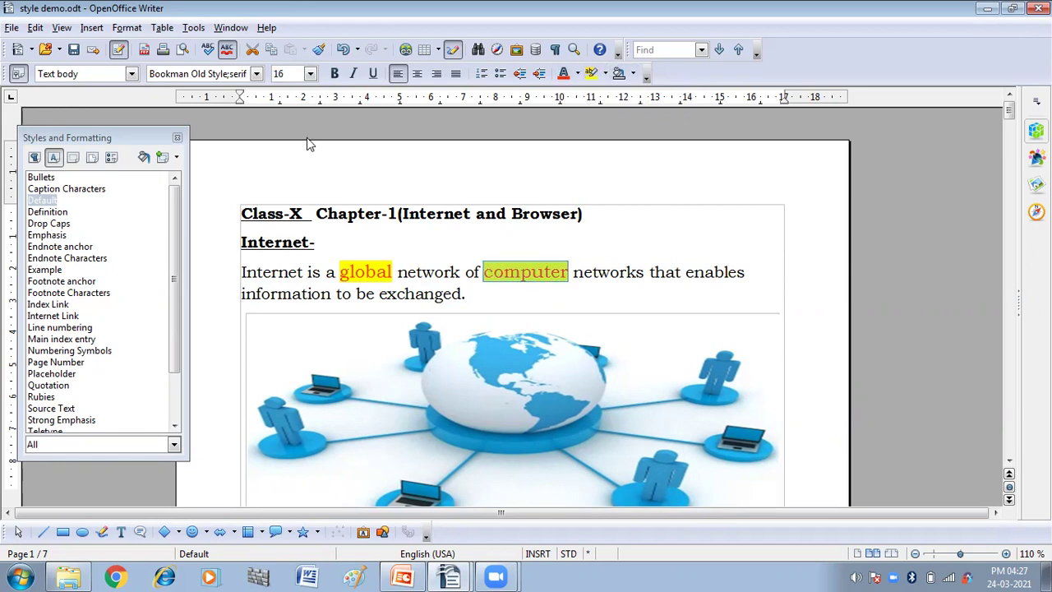
Create a character style named MYSTYLE from the selected word "computer" and apply it to the word "enables".
{"action": "left_click", "coordinate": [176, 157]}
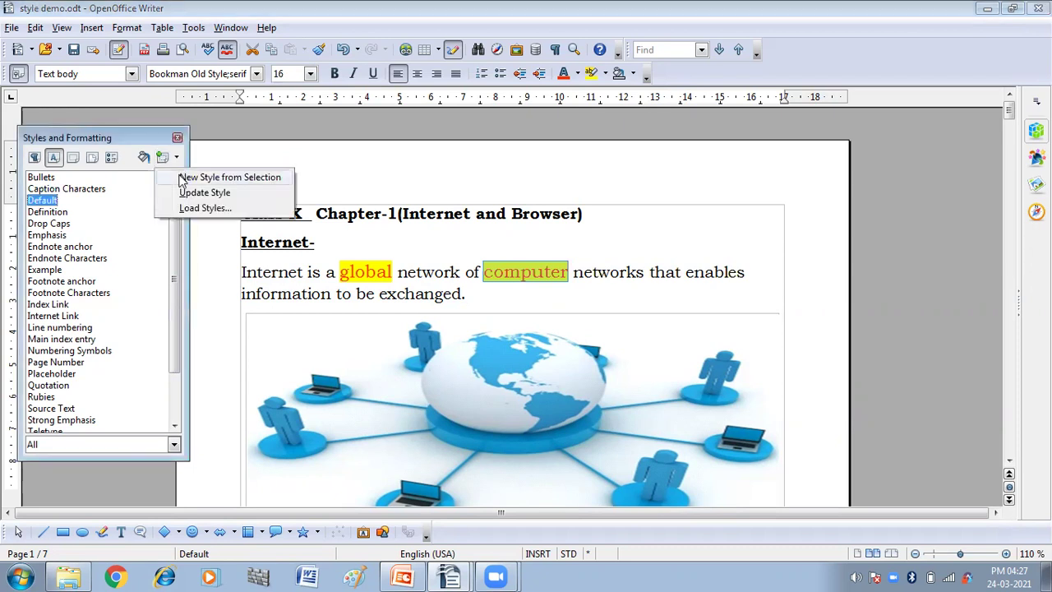
{"action": "left_click", "coordinate": [182, 178]}
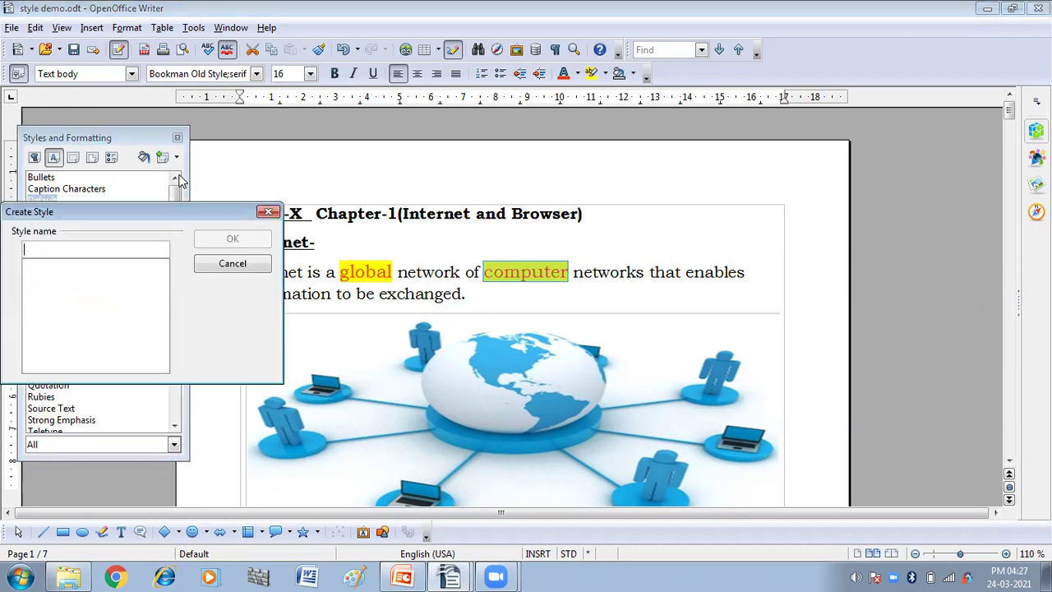
{"action": "type", "text": "MY"}
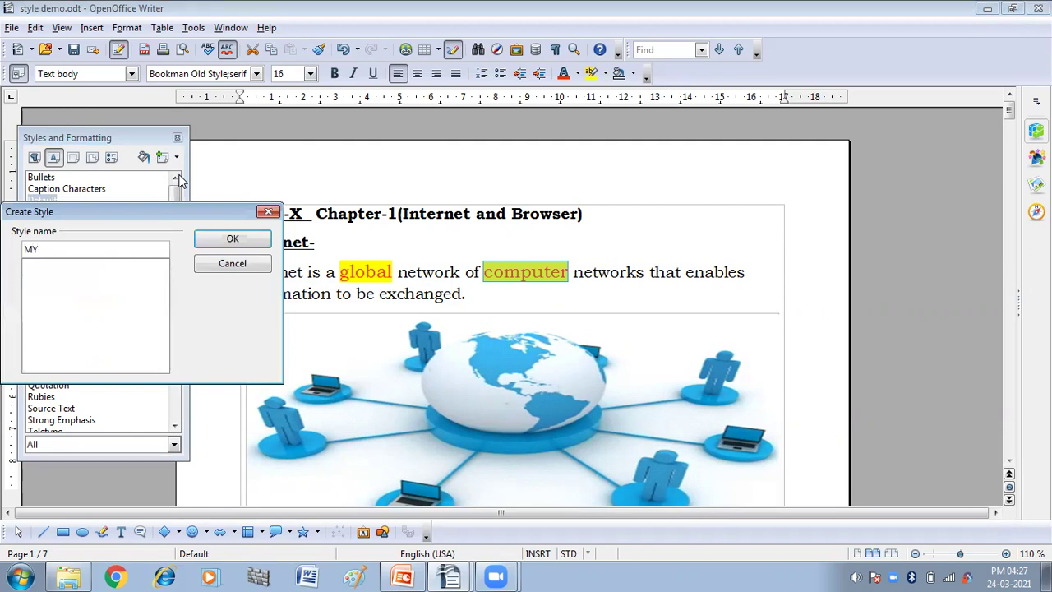
{"action": "type", "text": "STYLE"}
{"action": "left_click", "coordinate": [245, 240]}
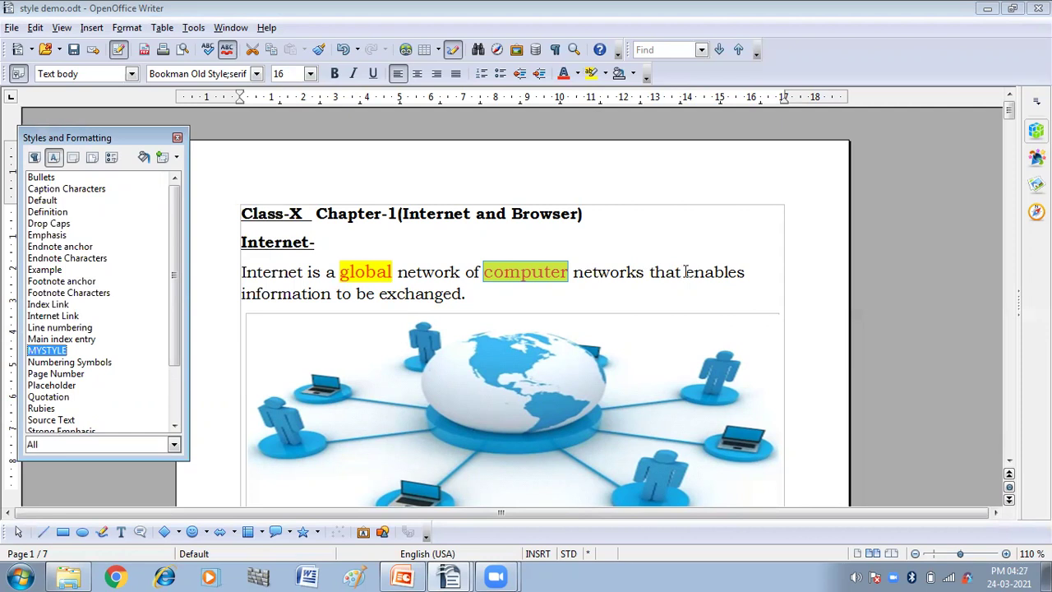
{"action": "left_click_drag", "start_coordinate": [685, 273], "coordinate": [749, 280]}
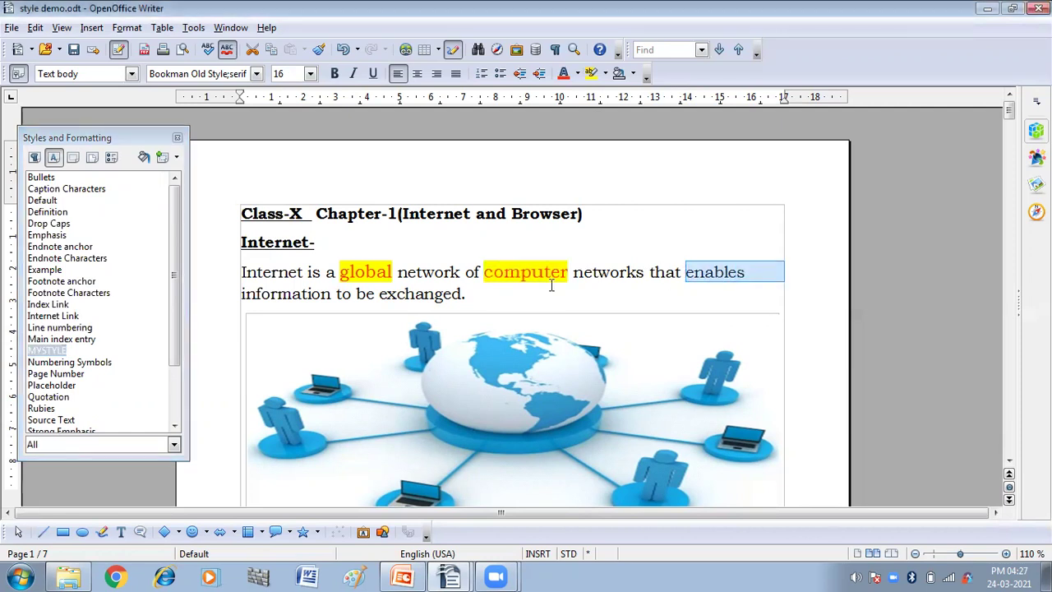
{"action": "double_click", "coordinate": [56, 352]}
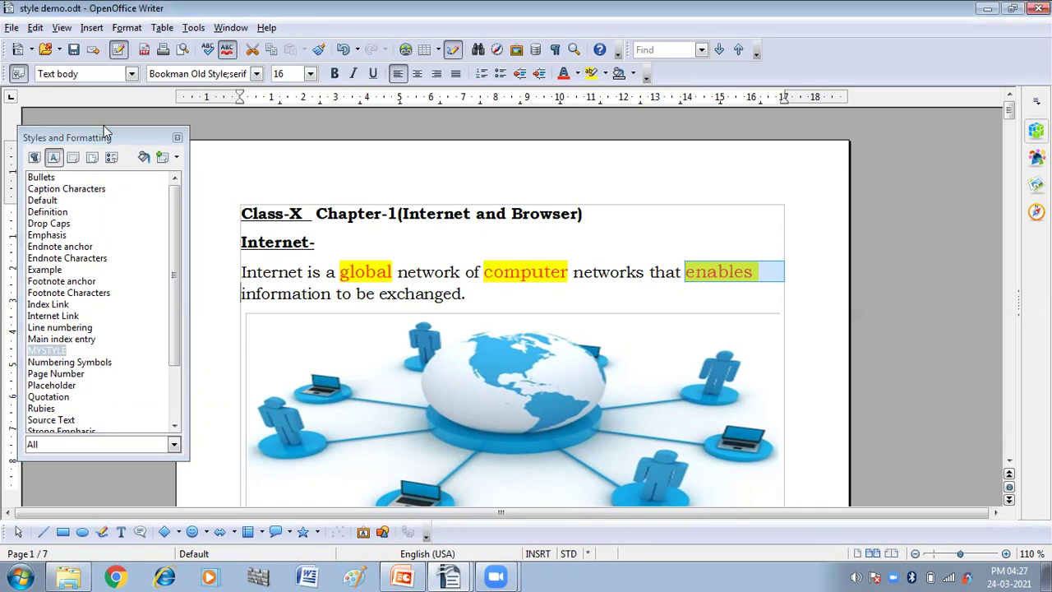
Change the word "enables" to size 20 with Dark violet font color and red highlighting.
{"action": "left_click", "coordinate": [311, 75]}
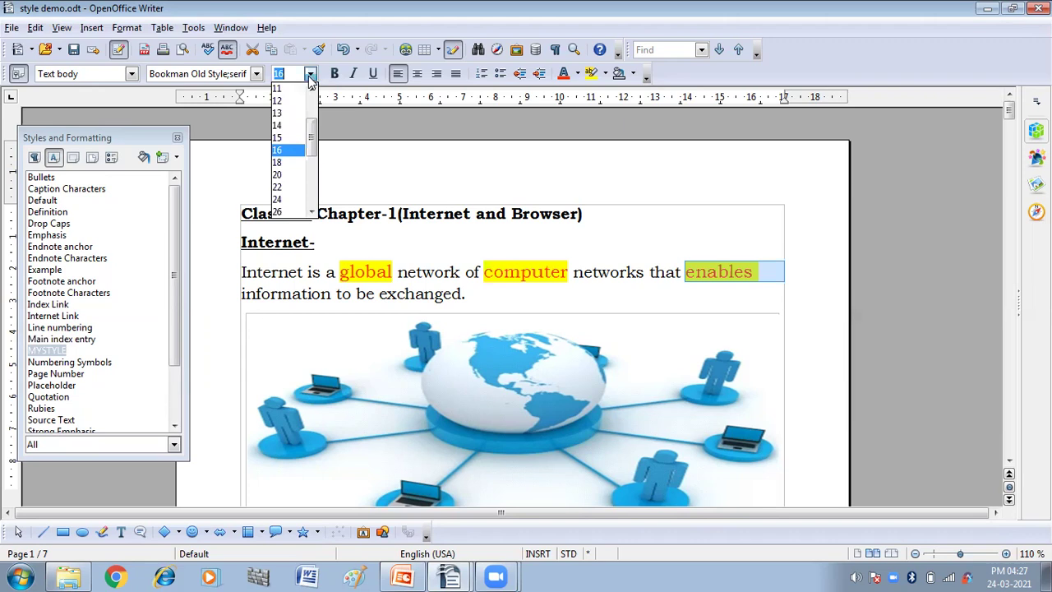
{"action": "left_click", "coordinate": [277, 175]}
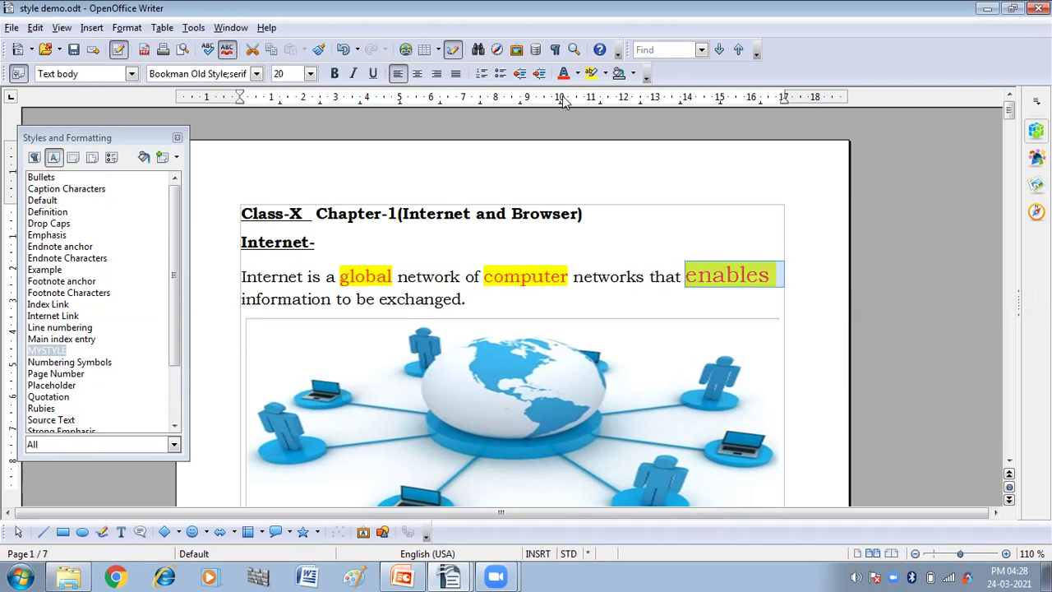
{"action": "left_click", "coordinate": [579, 75]}
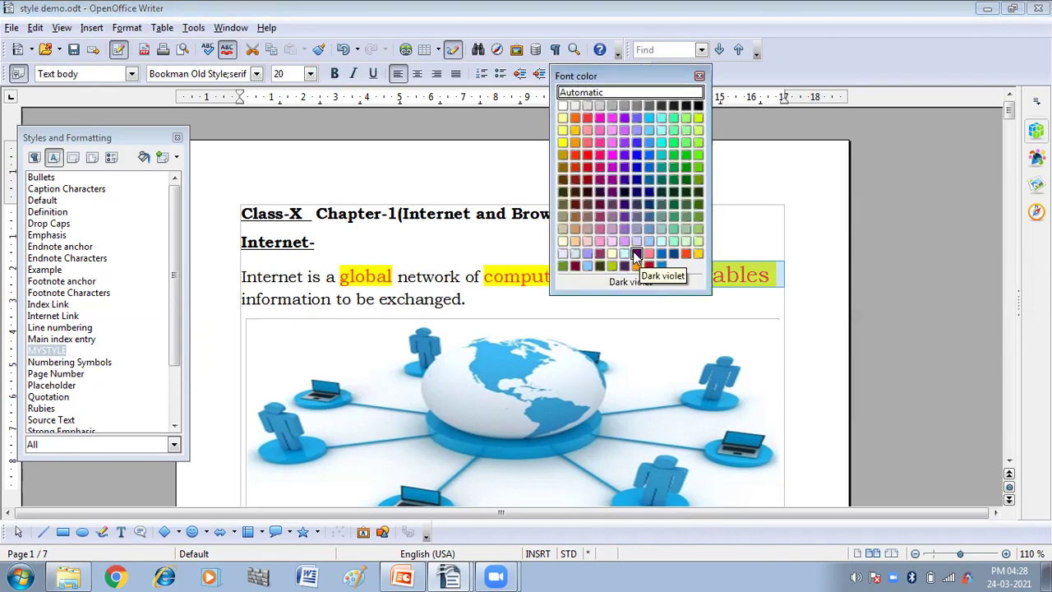
{"action": "left_click", "coordinate": [637, 254]}
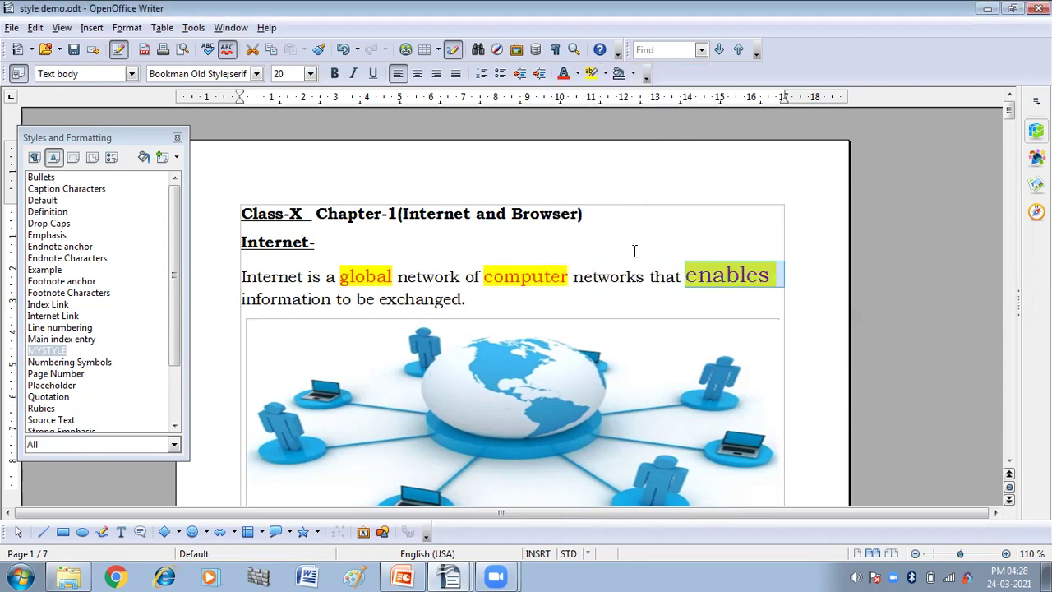
{"action": "left_click", "coordinate": [605, 73]}
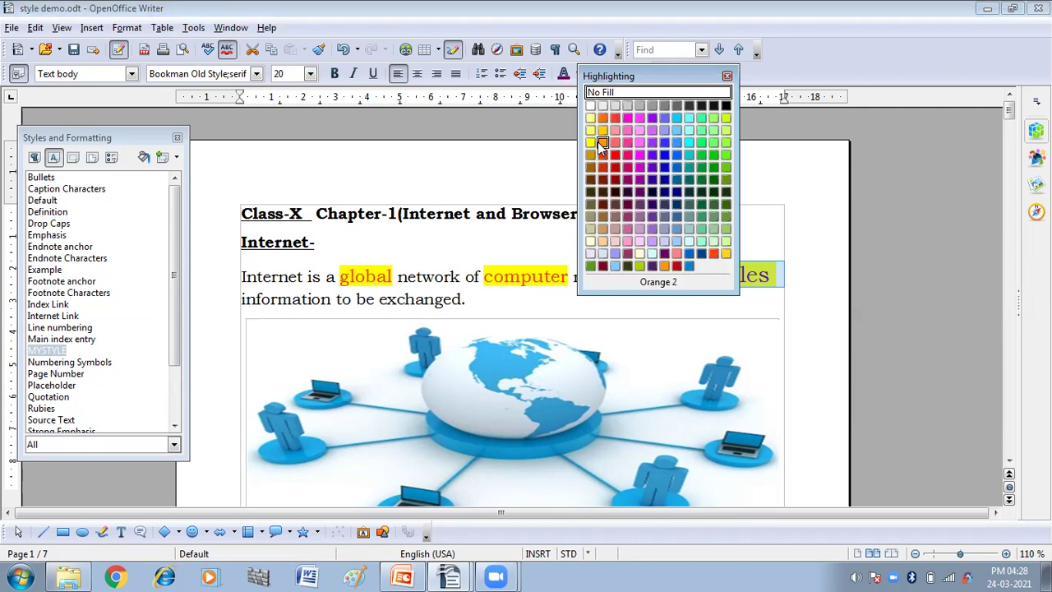
{"action": "left_click", "coordinate": [614, 153]}
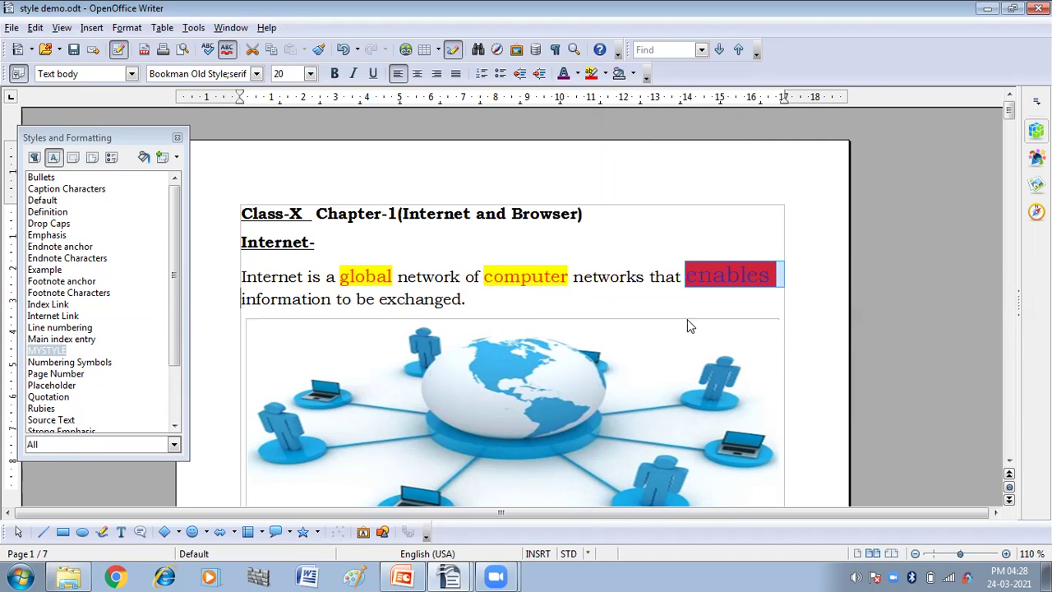
Update the MYSTYLE character style from the formatting of the selected word "enables".
{"action": "left_click", "coordinate": [48, 351]}
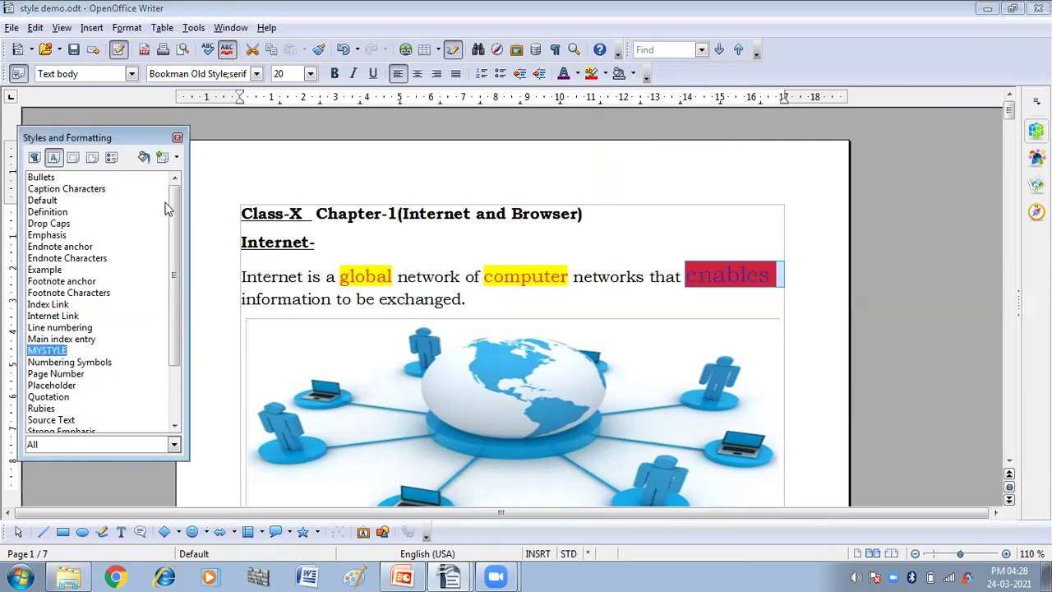
{"action": "left_click", "coordinate": [177, 159]}
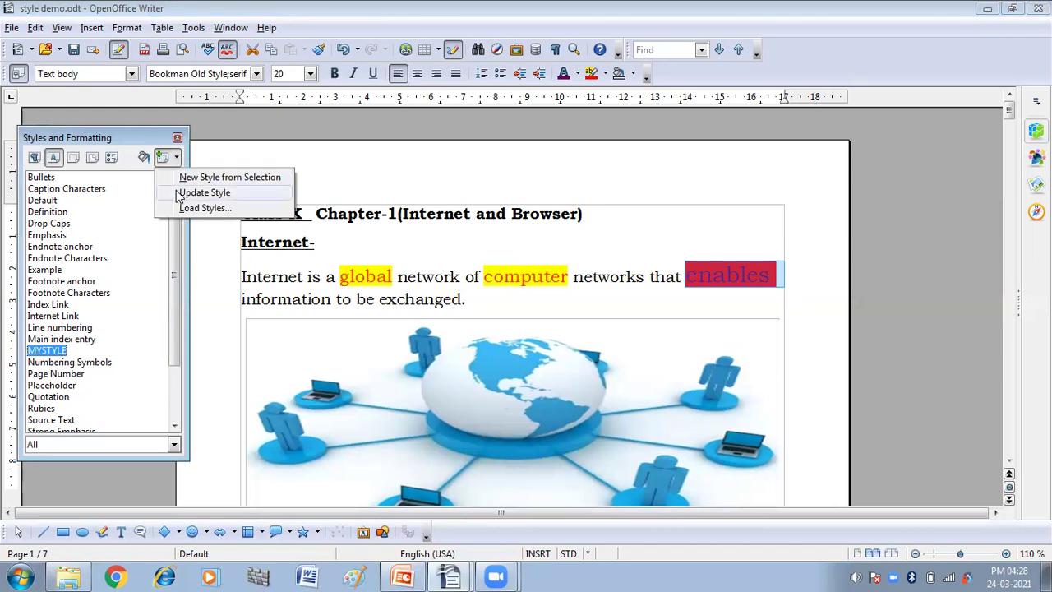
{"action": "left_click", "coordinate": [176, 192]}
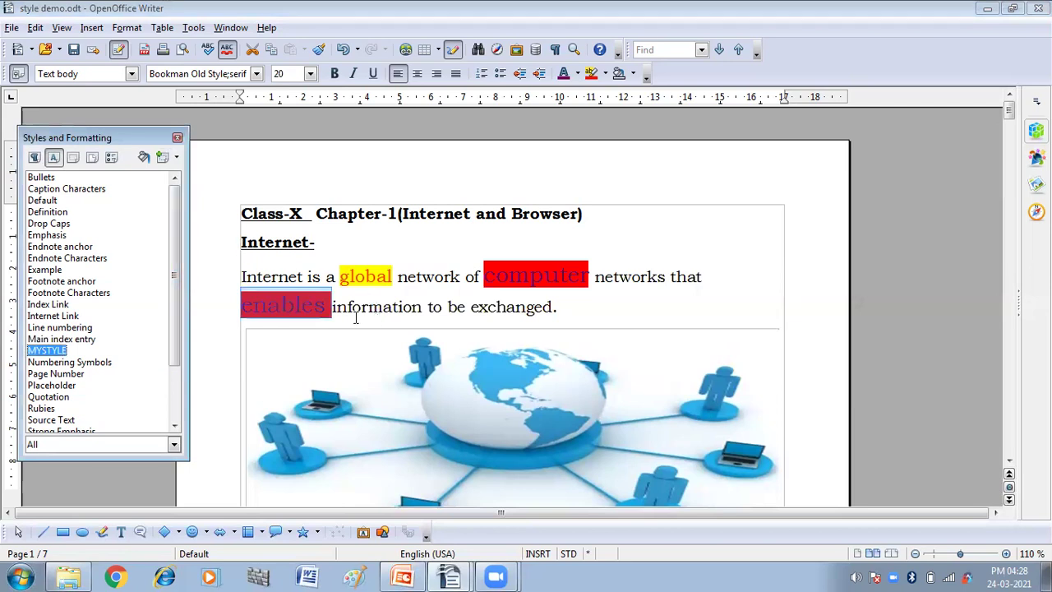
{"action": "left_click_drag", "start_coordinate": [476, 308], "coordinate": [562, 319]}
{"action": "left_click", "coordinate": [499, 317]}
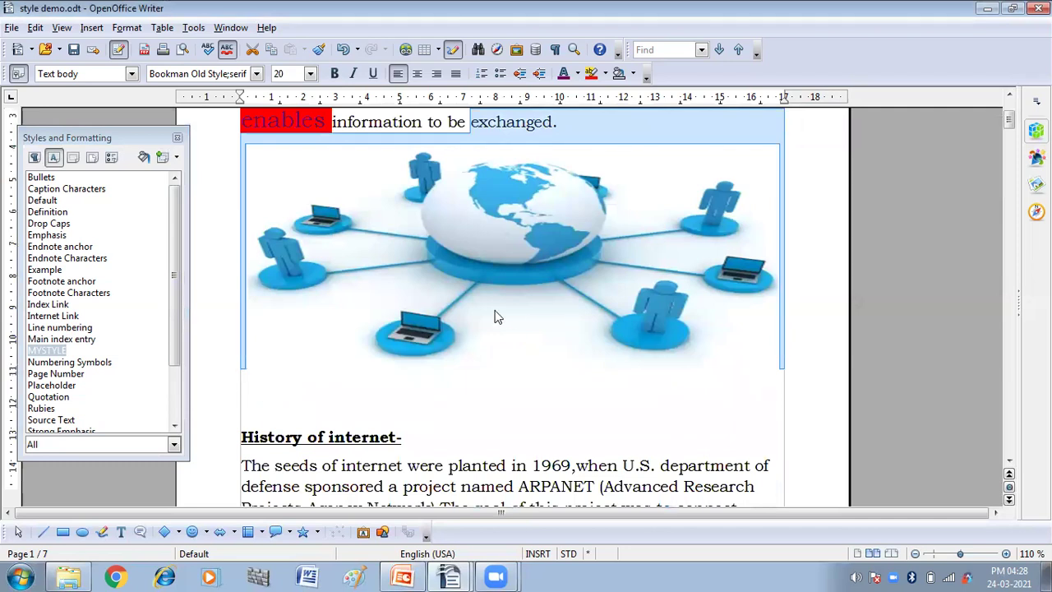
{"action": "left_click", "coordinate": [535, 273]}
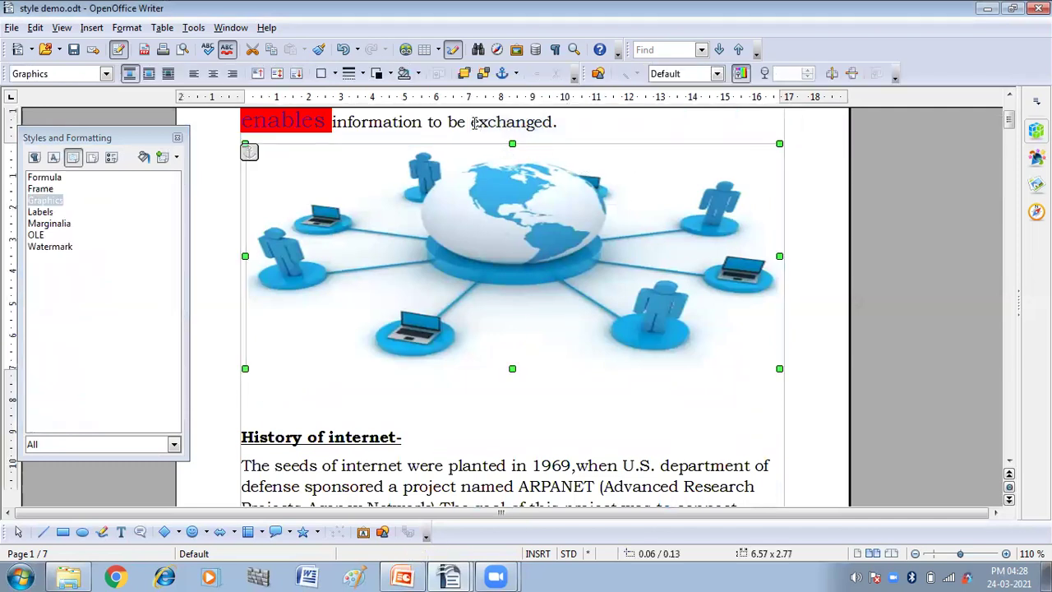
{"action": "left_click_drag", "start_coordinate": [479, 122], "coordinate": [479, 218]}
{"action": "left_click", "coordinate": [611, 277]}
{"action": "scroll", "coordinate": [601, 255], "scroll_direction": "down", "scroll_amount": 3}
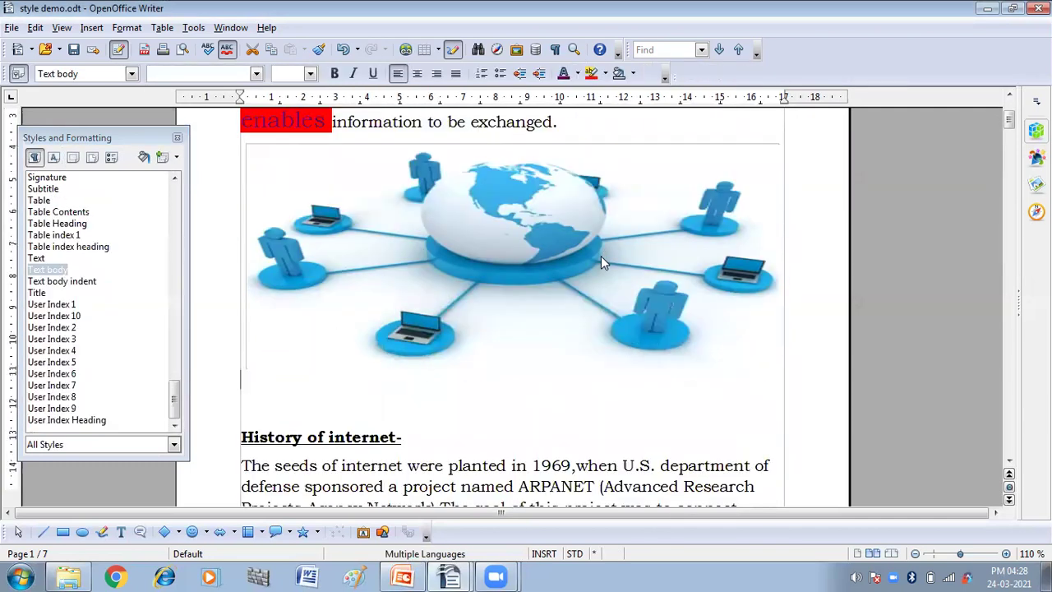
Apply the MYSTYLE character style to the word "planted" in the first sentence under History of internet.
{"action": "left_click_drag", "start_coordinate": [448, 466], "coordinate": [506, 470]}
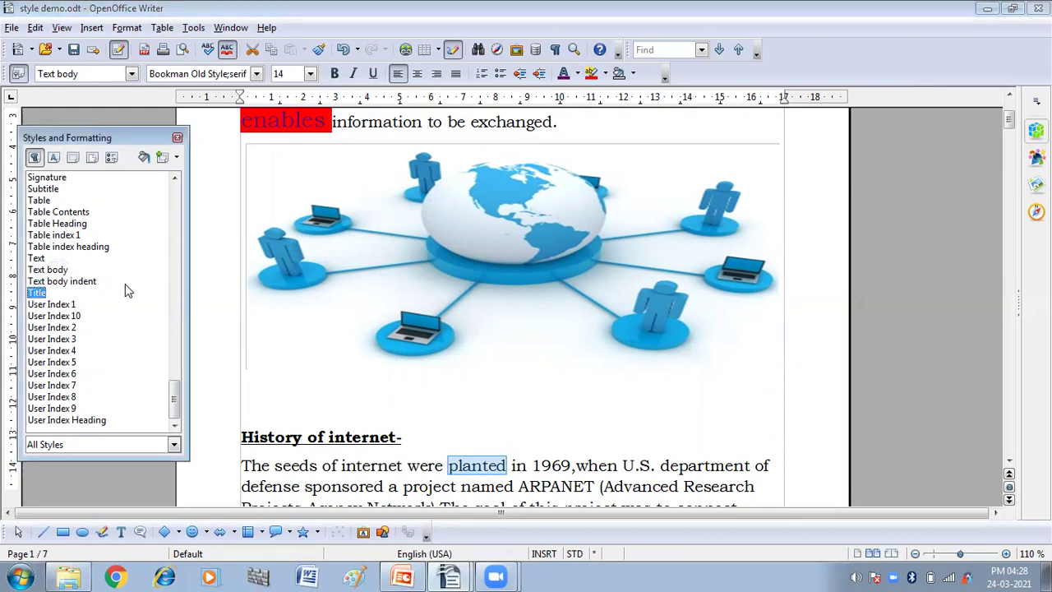
{"action": "left_click", "coordinate": [54, 157]}
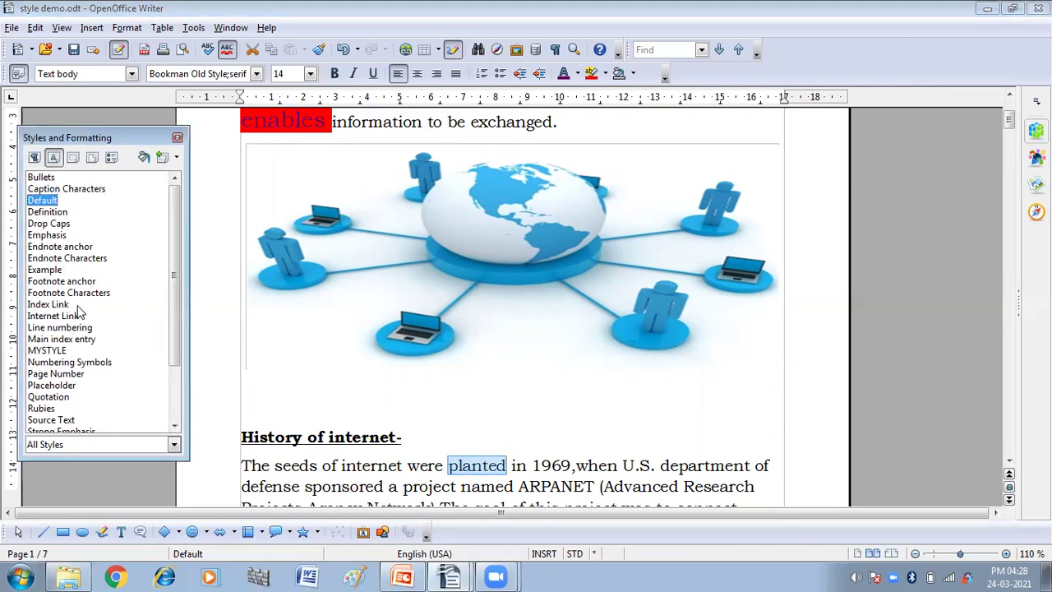
{"action": "double_click", "coordinate": [48, 351]}
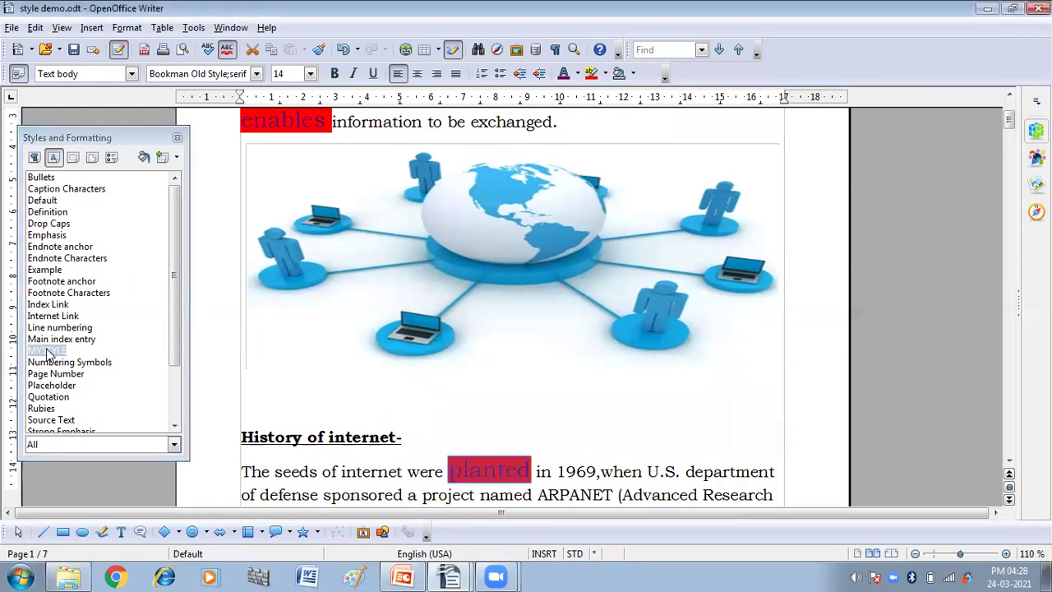
{"action": "left_click", "coordinate": [552, 471]}
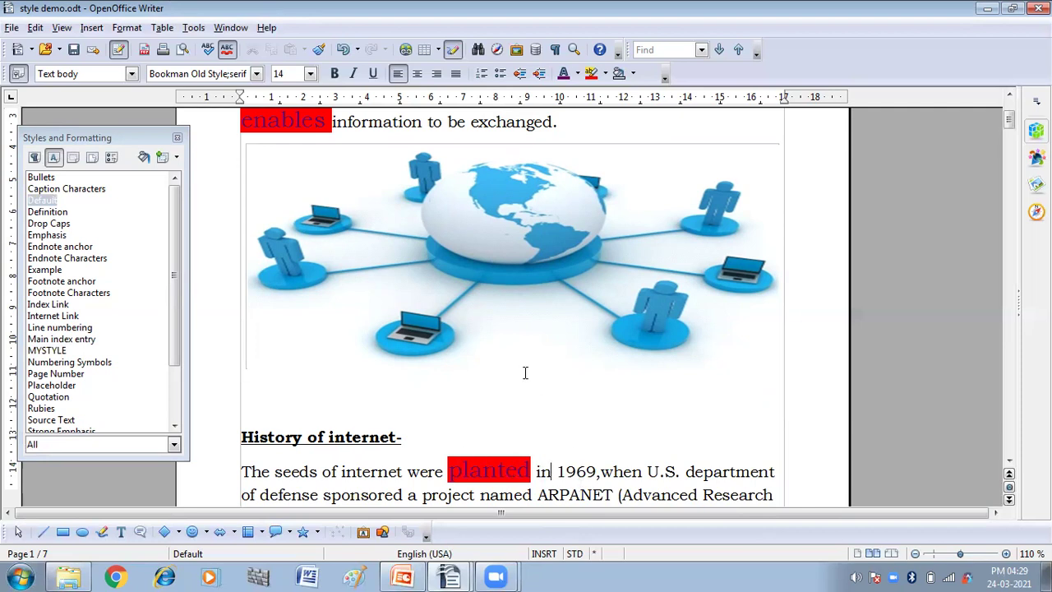
{"action": "scroll", "coordinate": [525, 373], "scroll_direction": "up", "scroll_amount": 2}
{"action": "scroll", "coordinate": [524, 370], "scroll_direction": "down", "scroll_amount": 2}
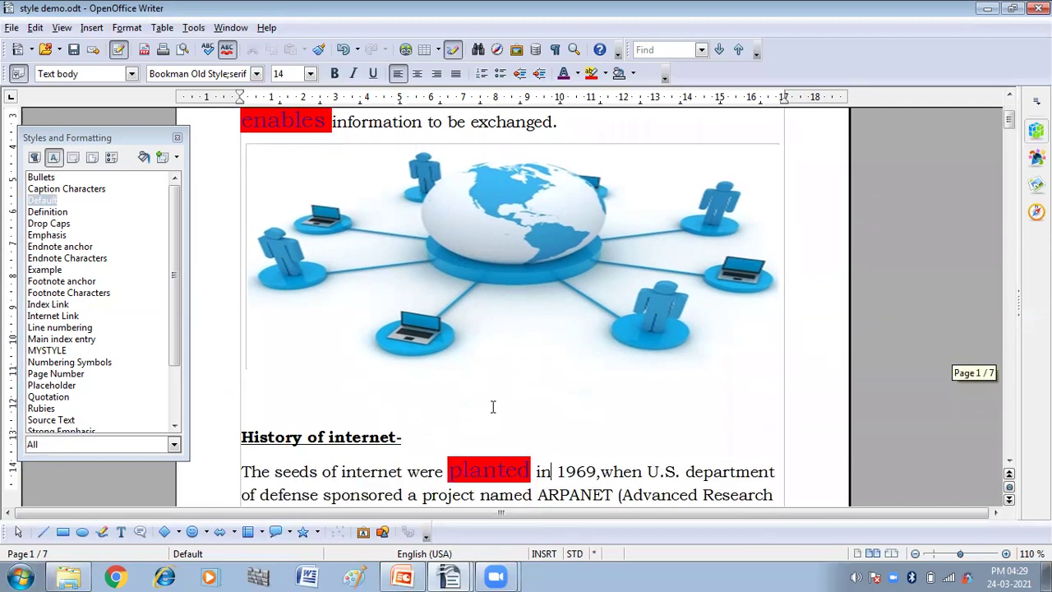
{"action": "scroll", "coordinate": [494, 407], "scroll_direction": "up", "scroll_amount": 2}
{"action": "scroll", "coordinate": [559, 267], "scroll_direction": "down", "scroll_amount": 1}
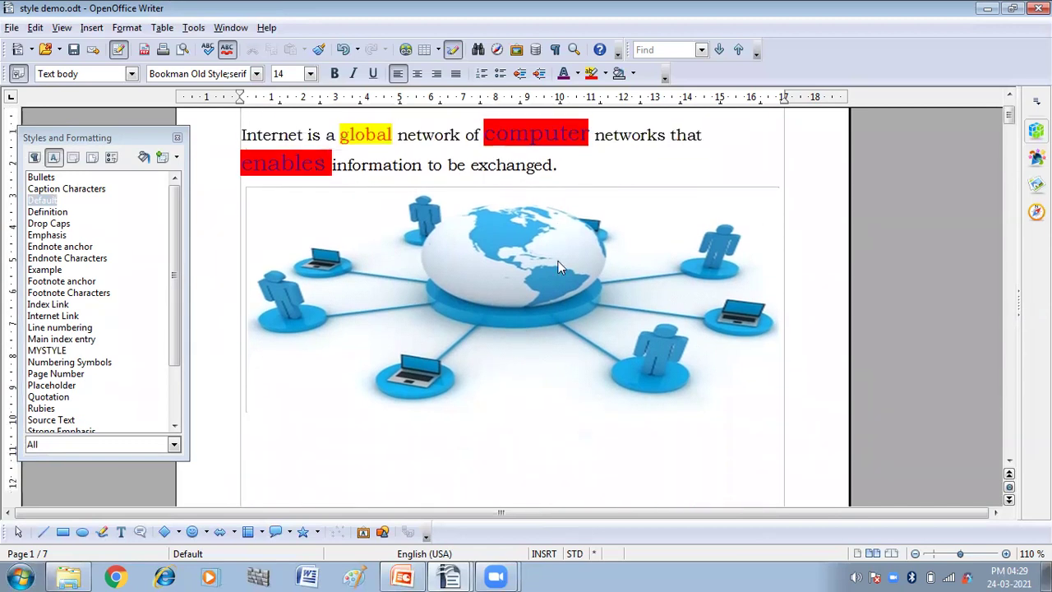
{"action": "scroll", "coordinate": [559, 267], "scroll_direction": "down", "scroll_amount": 3}
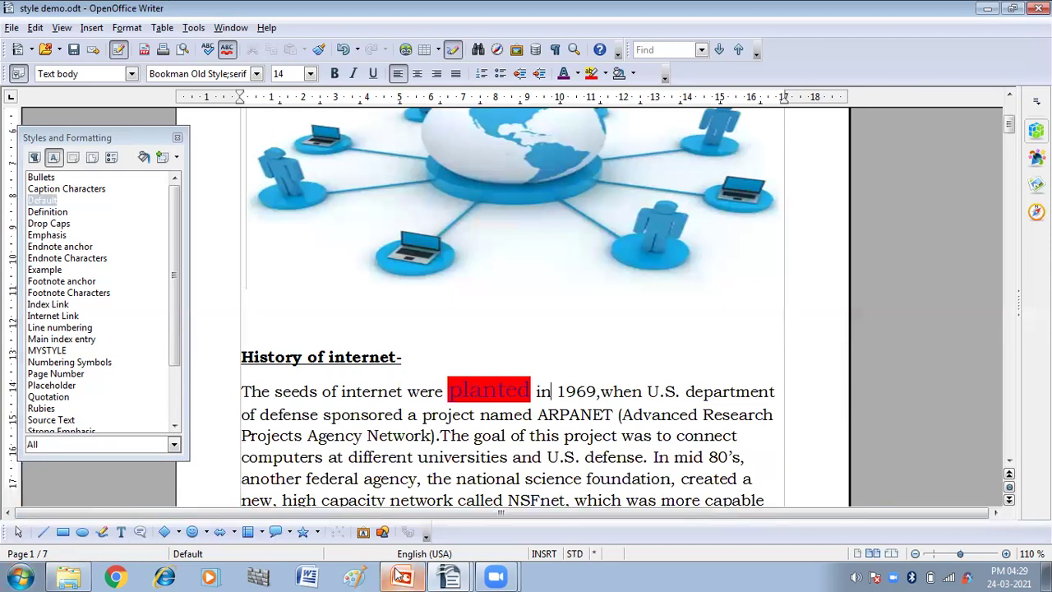
Switch to the style demo2.odt document and list its character styles.
{"action": "mouse_move", "coordinate": [457, 576]}
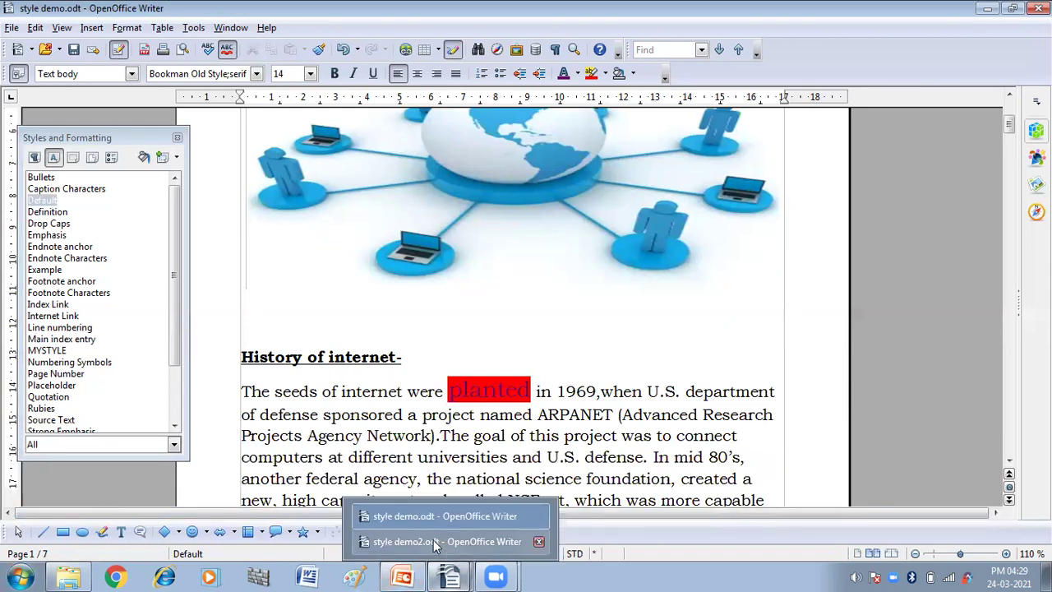
{"action": "left_click", "coordinate": [433, 540]}
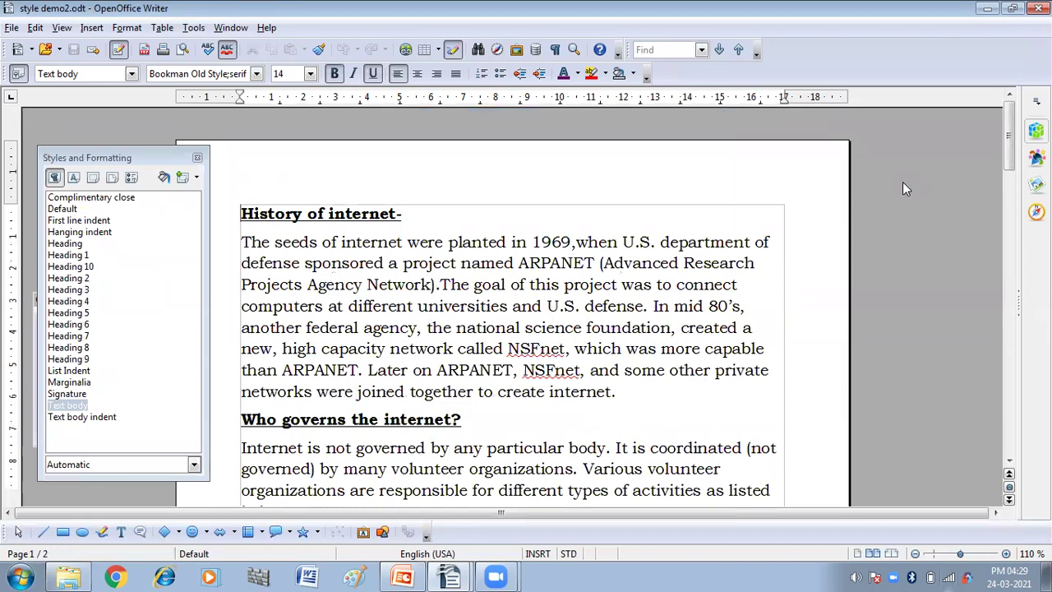
{"action": "left_click", "coordinate": [73, 179]}
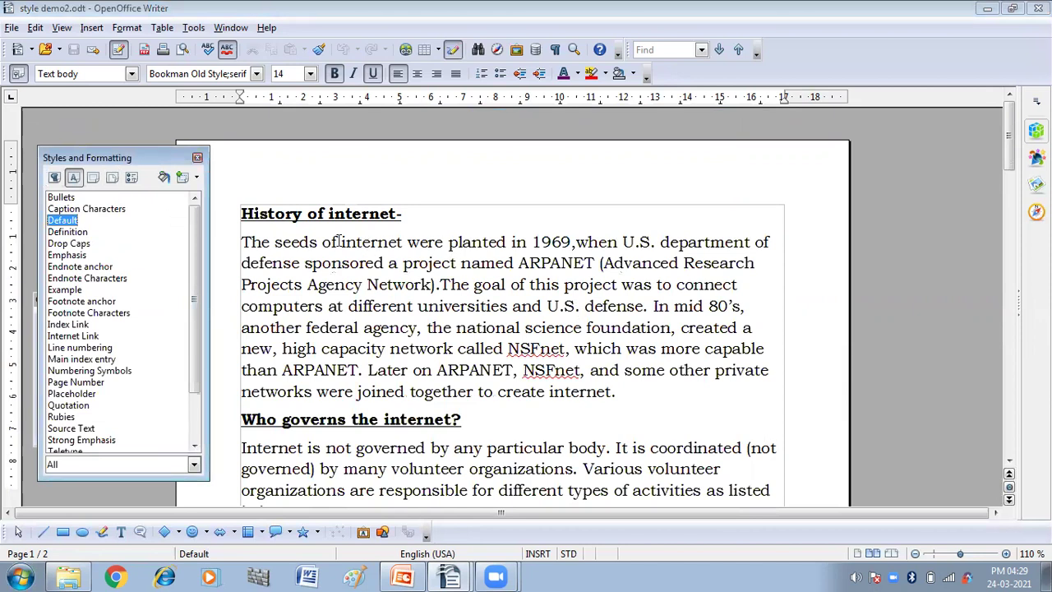
Format the word "internet" in the first sentence under the heading with size 18, Chart 10 font color and the Algerian font.
{"action": "left_click_drag", "start_coordinate": [340, 242], "coordinate": [401, 245]}
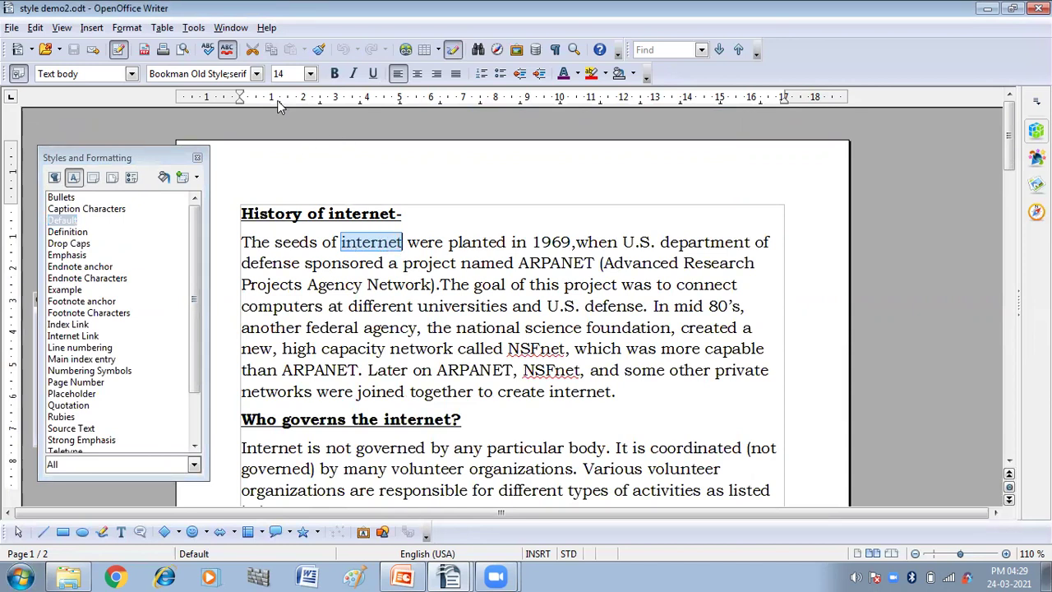
{"action": "left_click", "coordinate": [310, 74]}
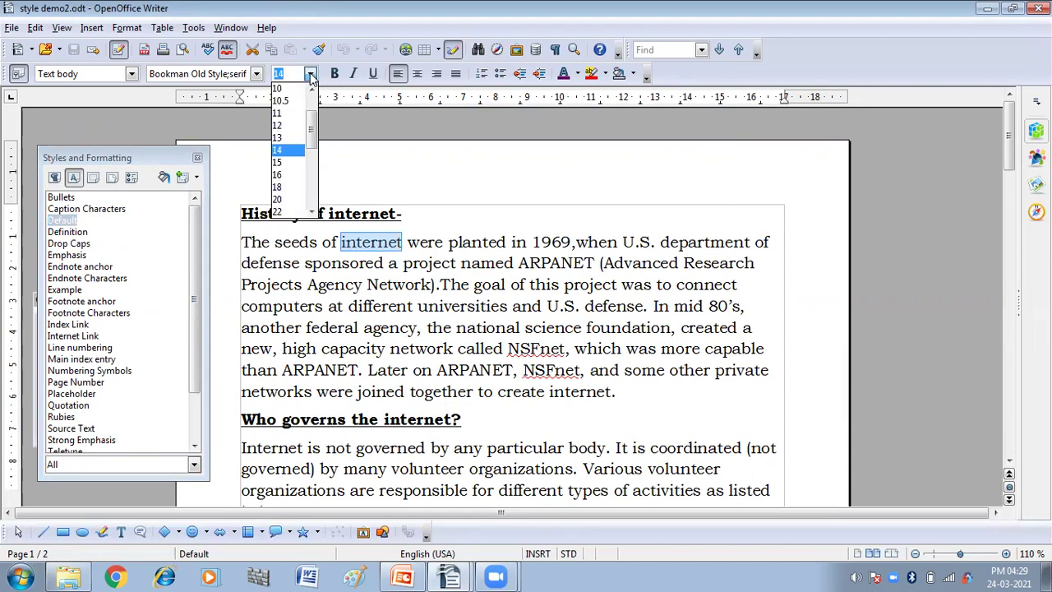
{"action": "left_click", "coordinate": [276, 188]}
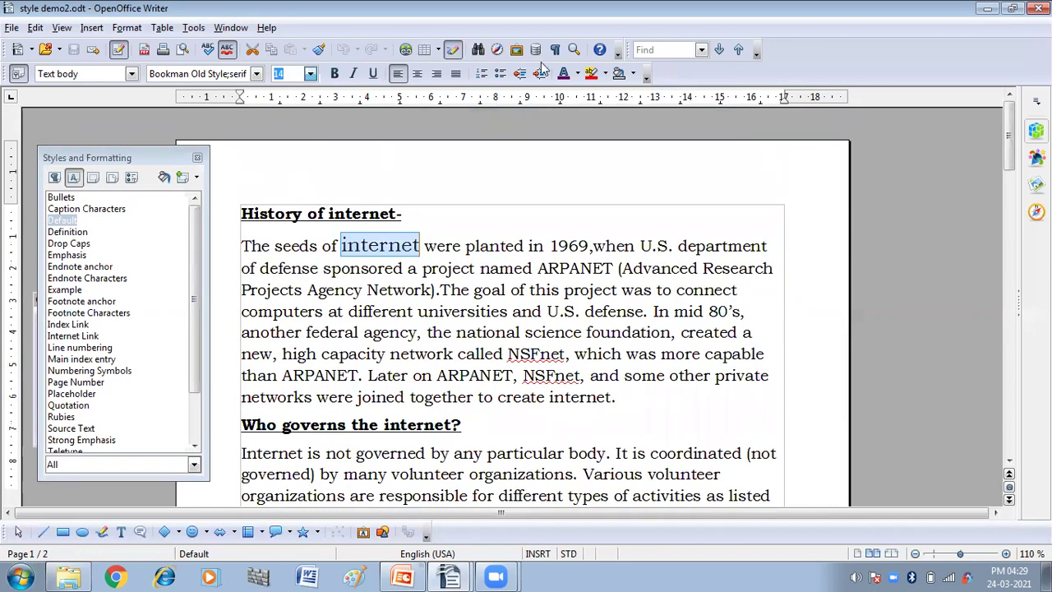
{"action": "left_click", "coordinate": [580, 74]}
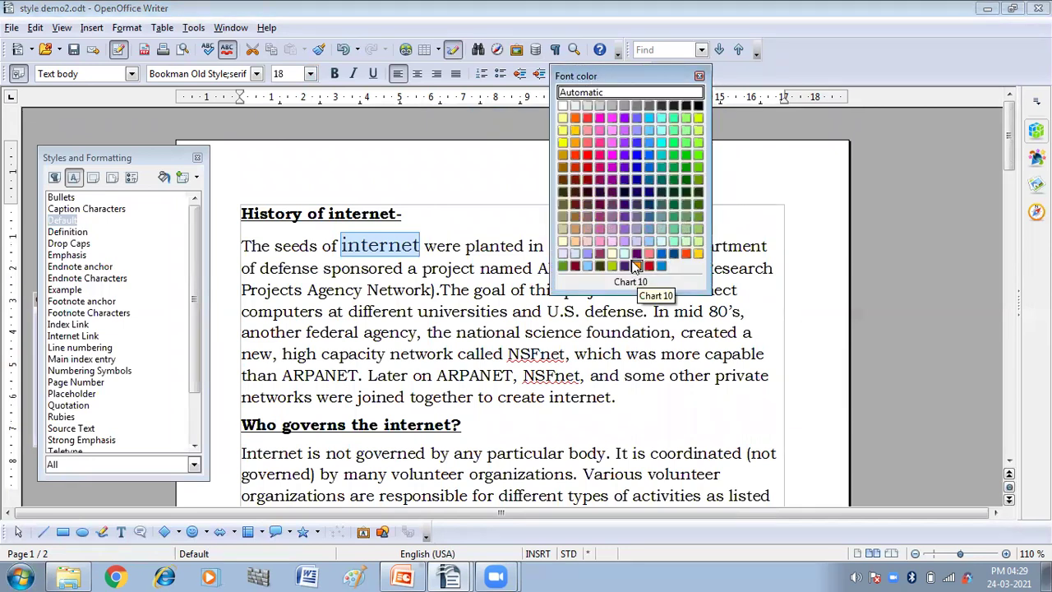
{"action": "left_click", "coordinate": [635, 268]}
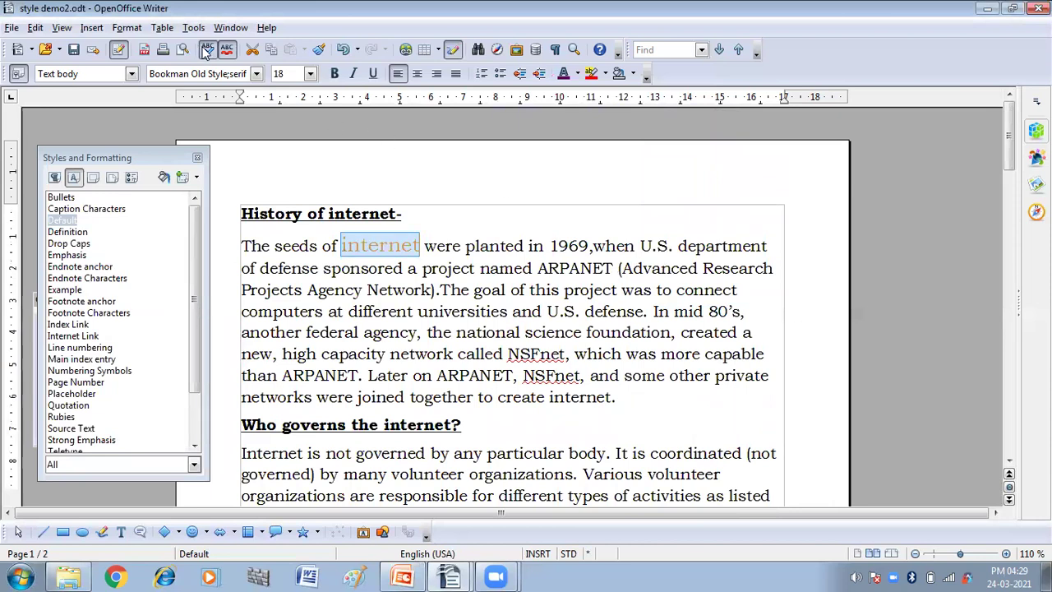
{"action": "left_click", "coordinate": [256, 74]}
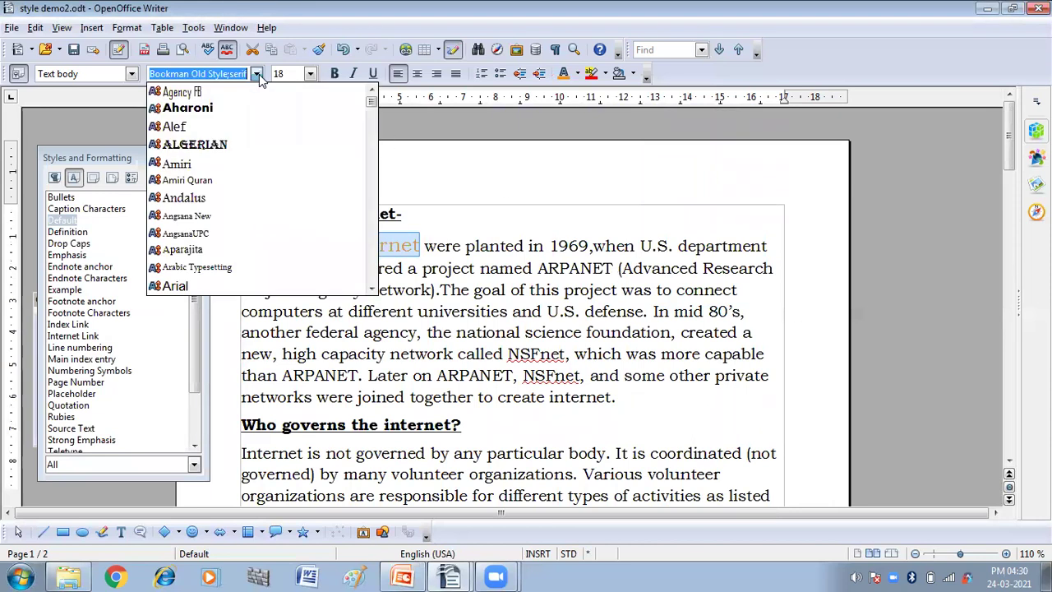
{"action": "left_click", "coordinate": [242, 147]}
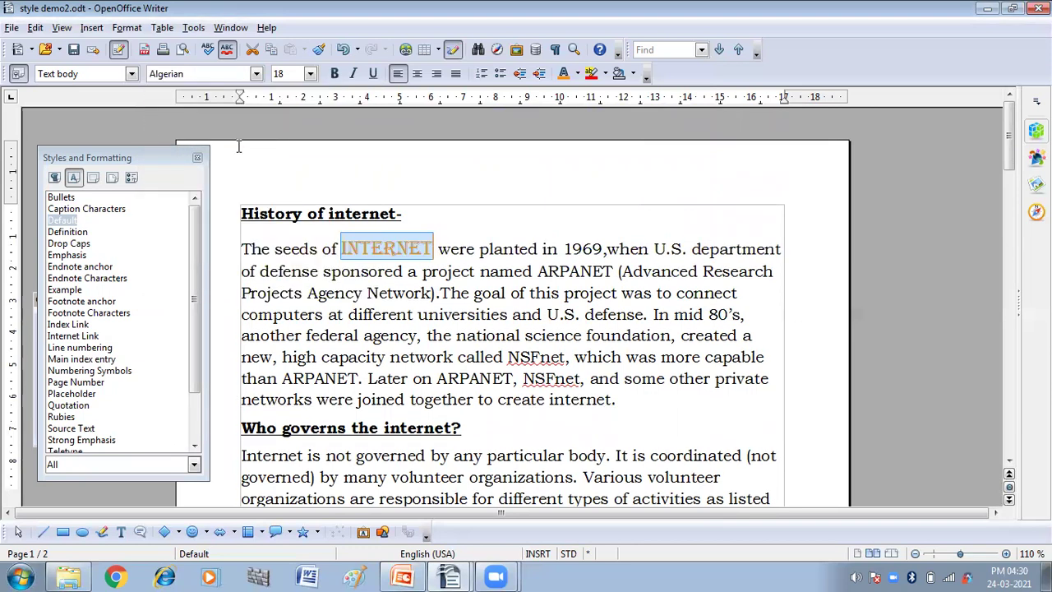
Create a character style named MYSTYLE from the selected word "internet".
{"action": "left_click", "coordinate": [198, 179]}
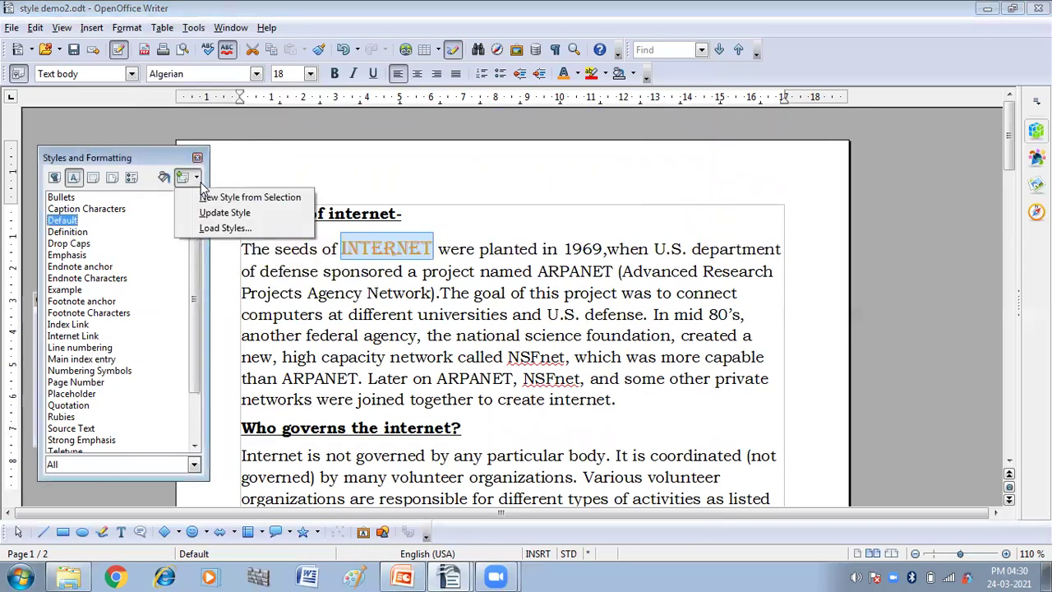
{"action": "left_click", "coordinate": [205, 198]}
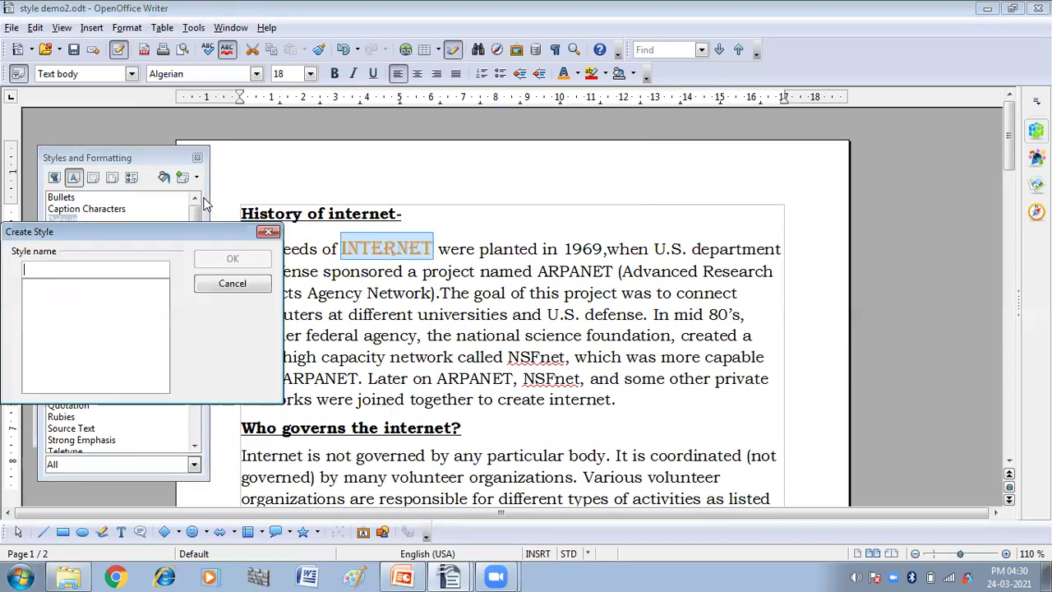
{"action": "type", "text": "M"}
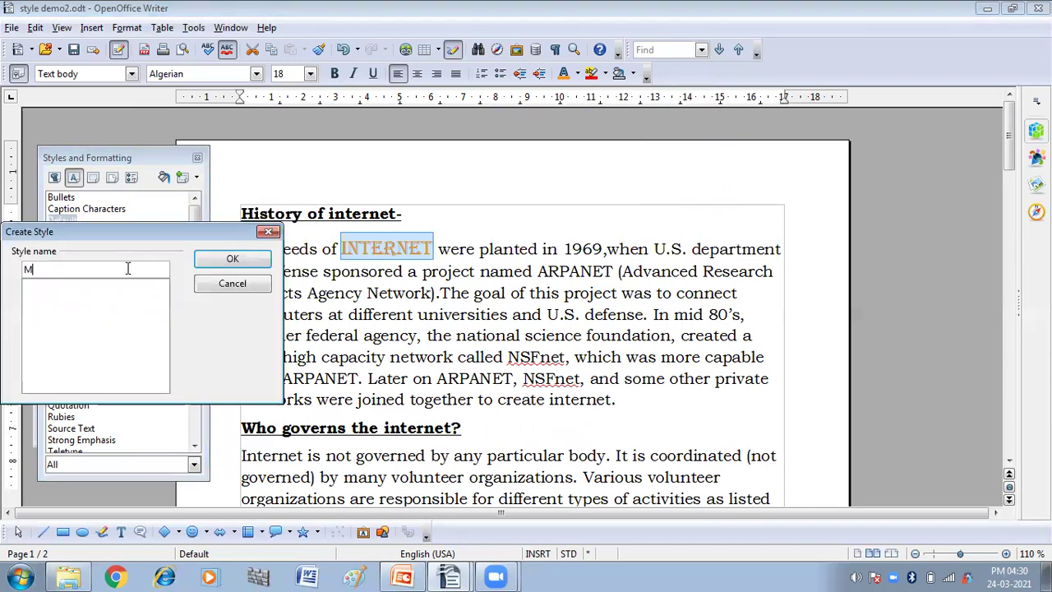
{"action": "type", "text": "YSTYLE"}
{"action": "left_click", "coordinate": [233, 259]}
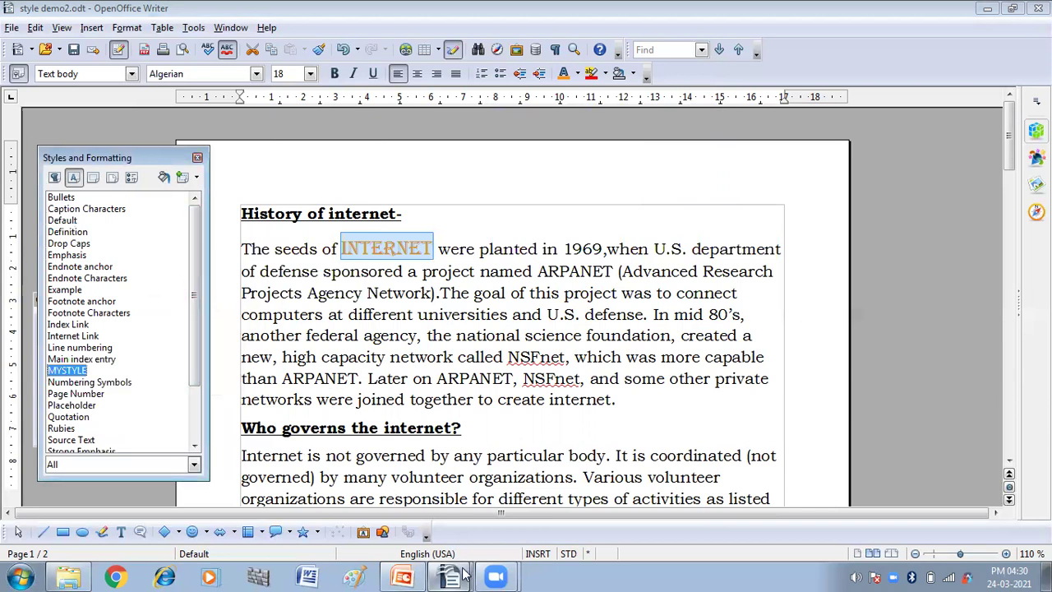
In style demo.odt, load the text styles from the Desktop file style demo2 with Overwrite enabled.
{"action": "mouse_move", "coordinate": [452, 575]}
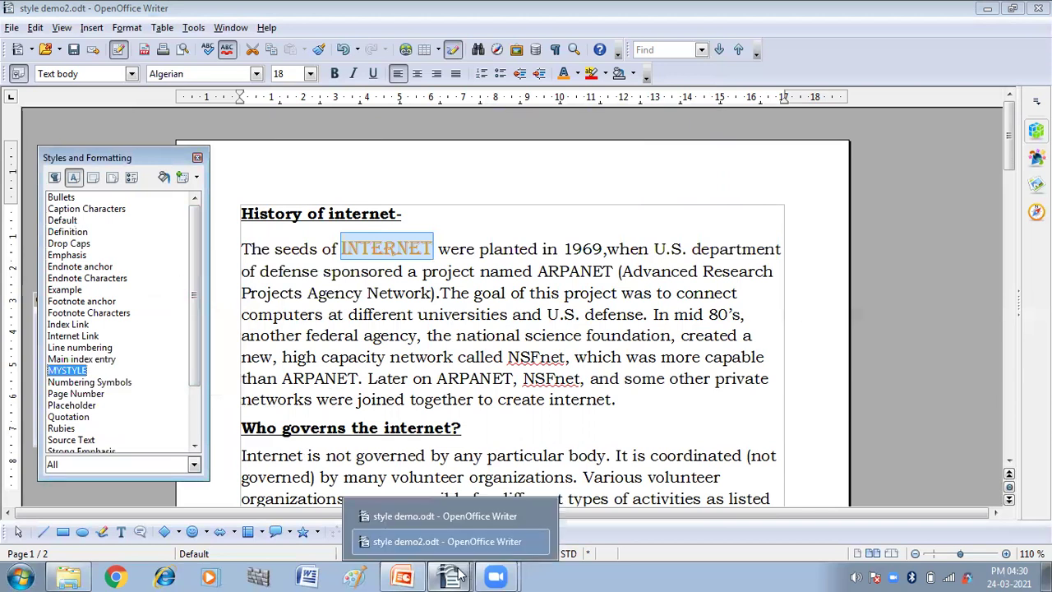
{"action": "left_click", "coordinate": [415, 518]}
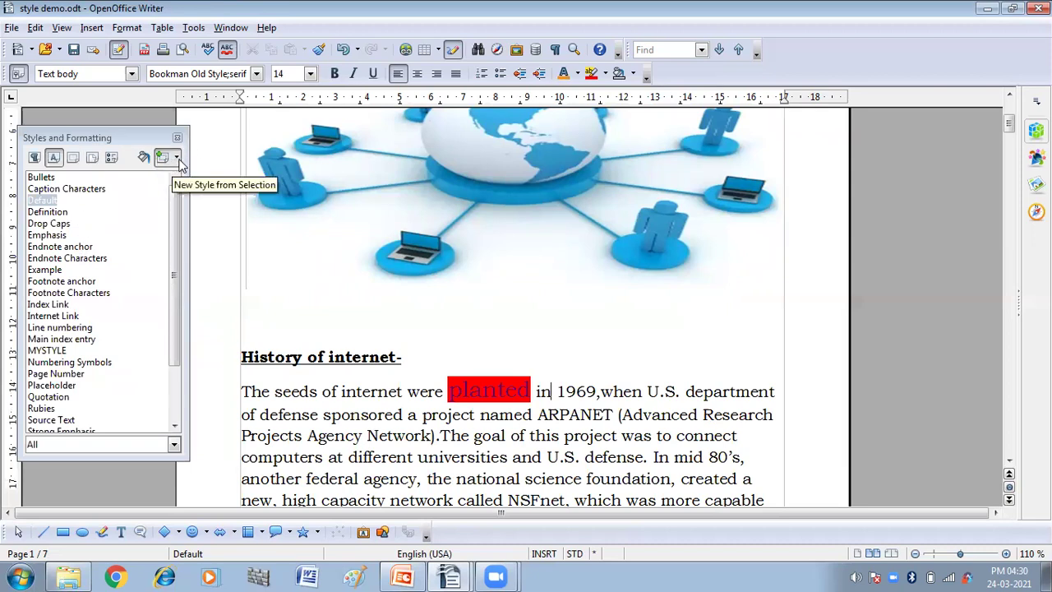
{"action": "left_click", "coordinate": [175, 160]}
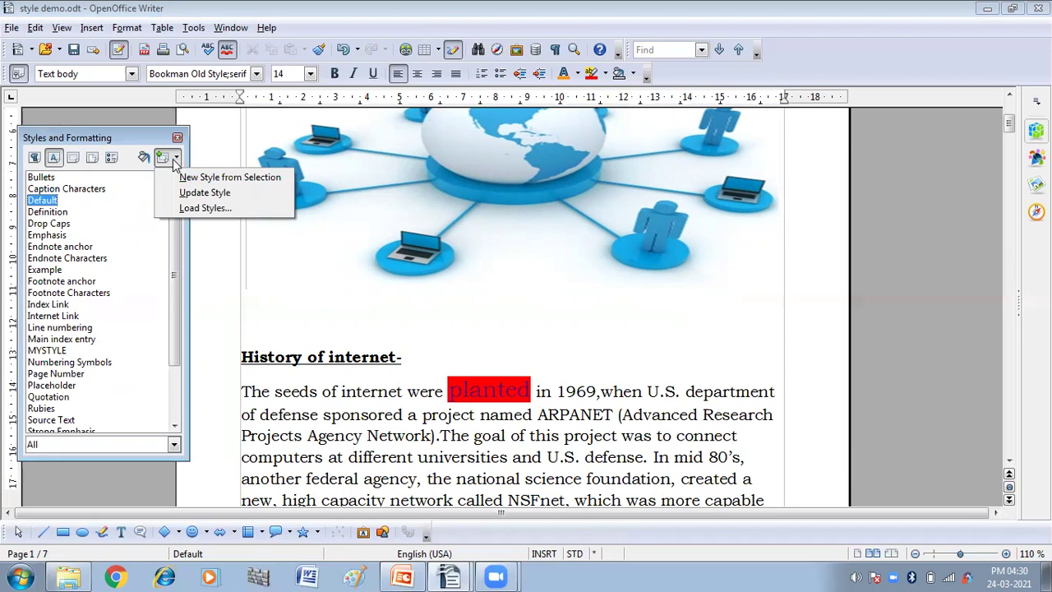
{"action": "left_click", "coordinate": [176, 208]}
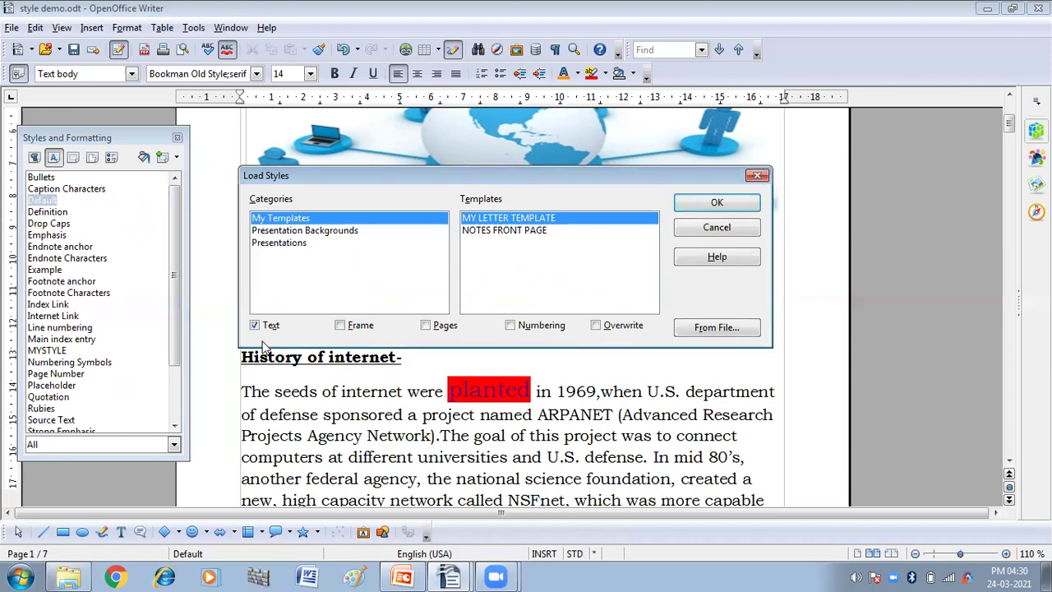
{"action": "left_click", "coordinate": [597, 326]}
{"action": "left_click", "coordinate": [705, 336]}
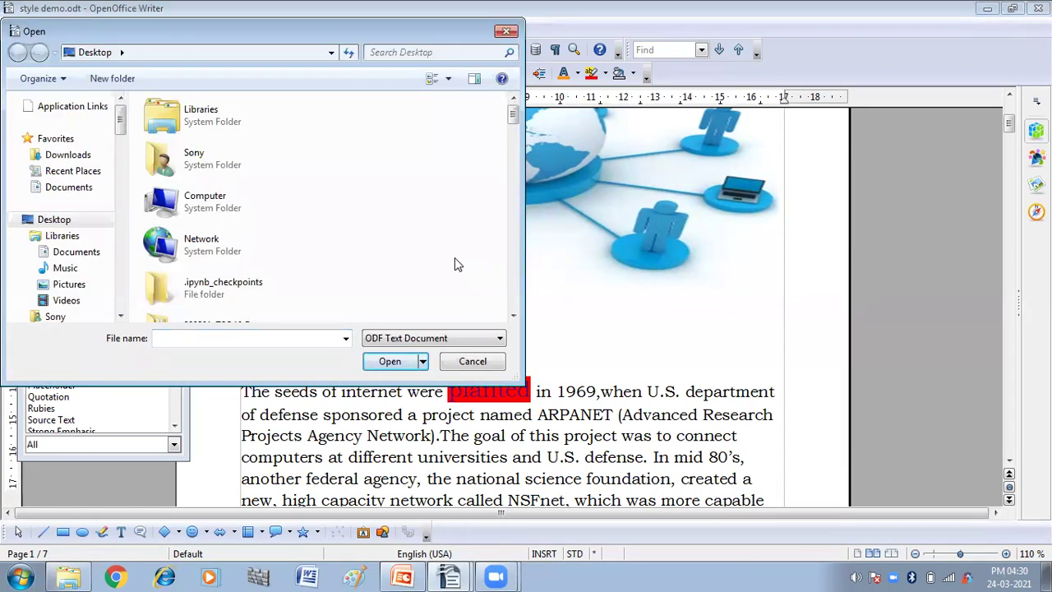
{"action": "key", "text": "s"}
{"action": "key", "text": "s"}
{"action": "key", "text": "s"}
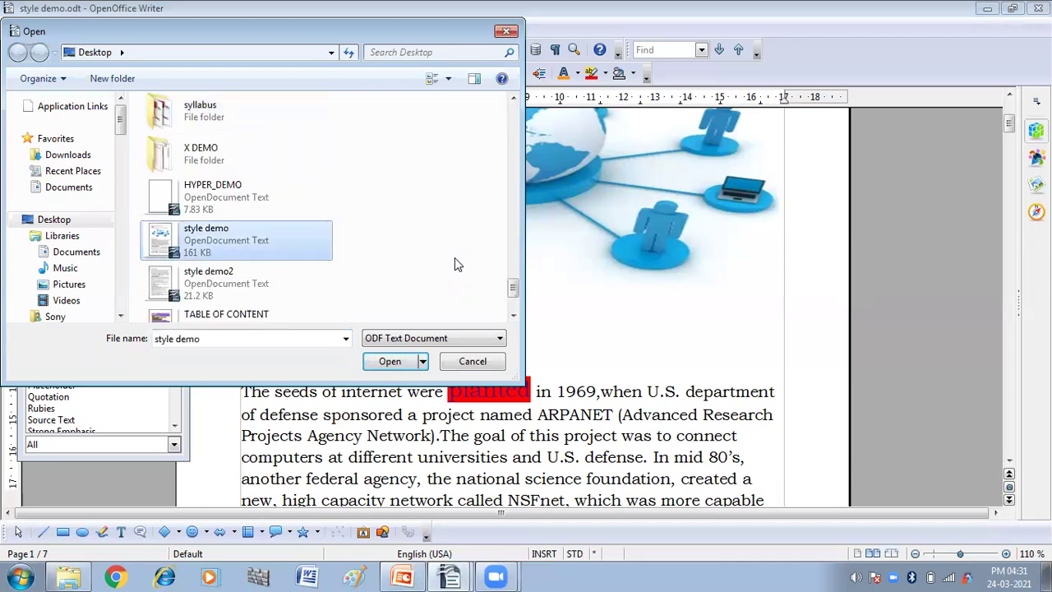
{"action": "key", "text": "s"}
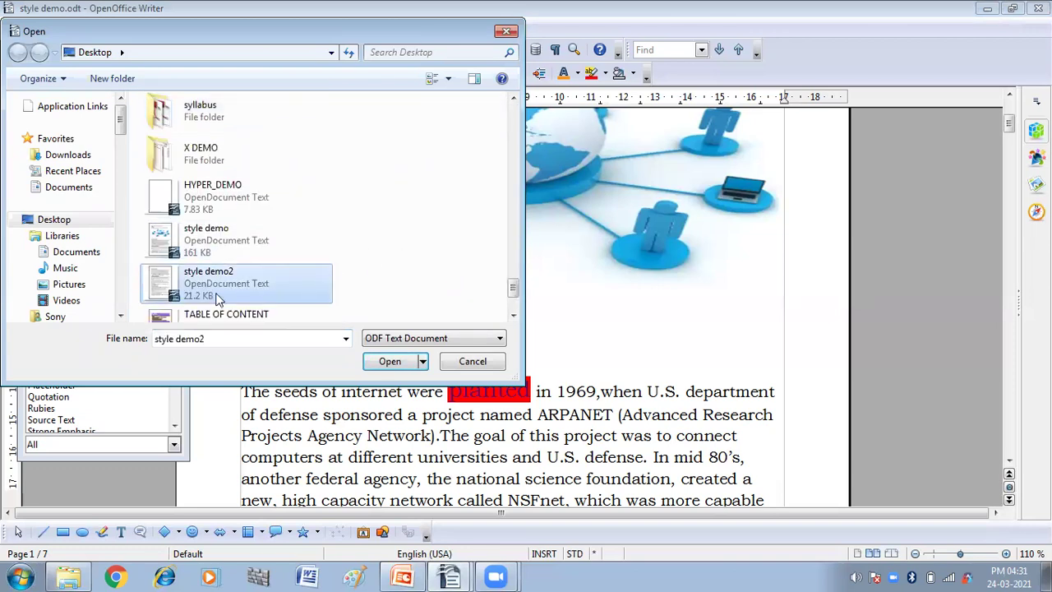
{"action": "key", "text": "Return"}
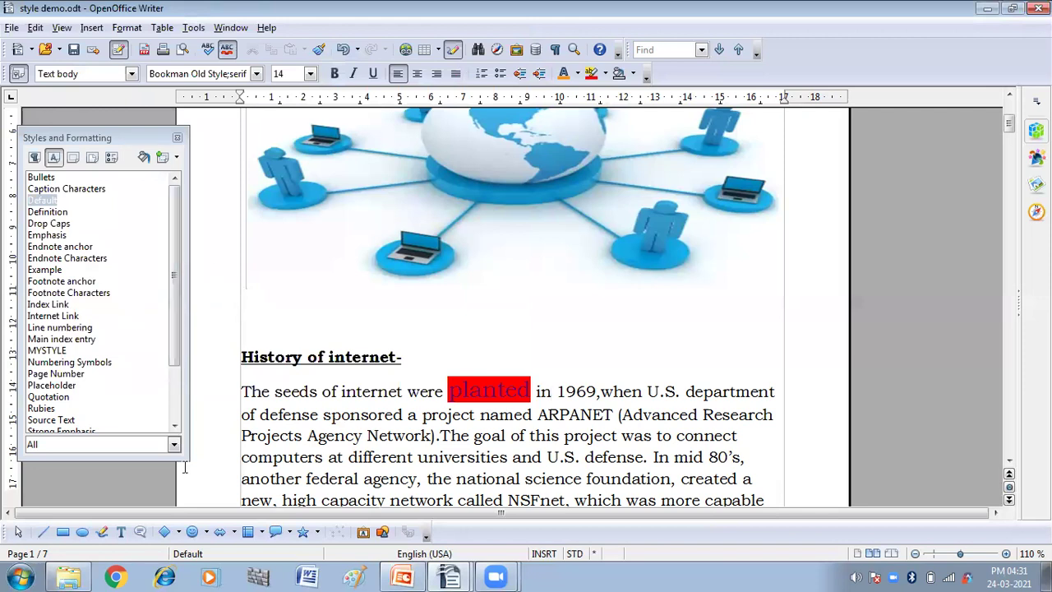
Apply the MYSTYLE character style to the word "computer" in item A under How internet functions.
{"action": "left_click_drag", "start_coordinate": [260, 415], "coordinate": [319, 421]}
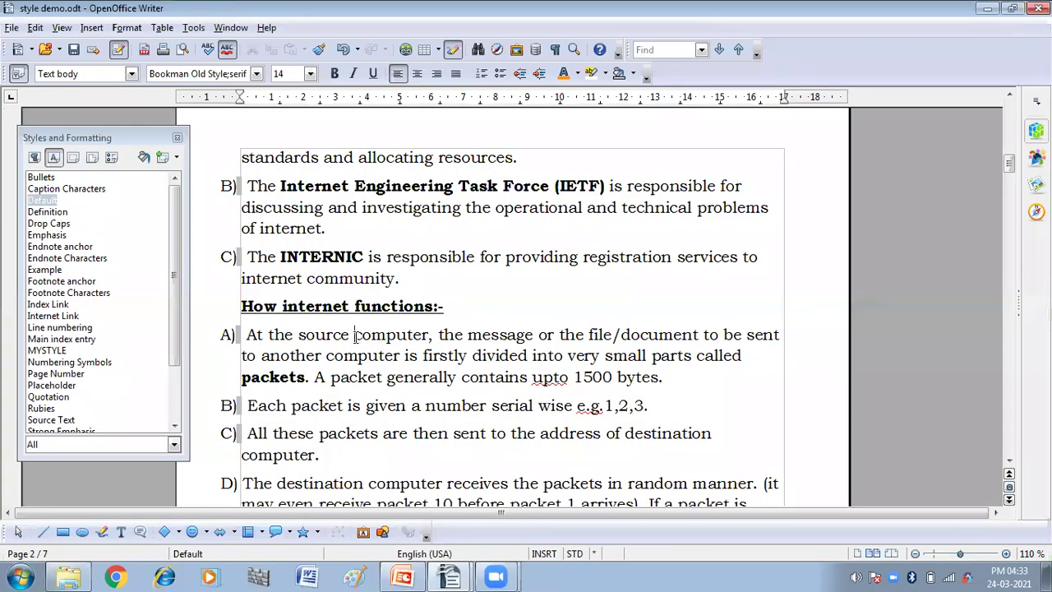
{"action": "left_click_drag", "start_coordinate": [354, 334], "coordinate": [429, 337]}
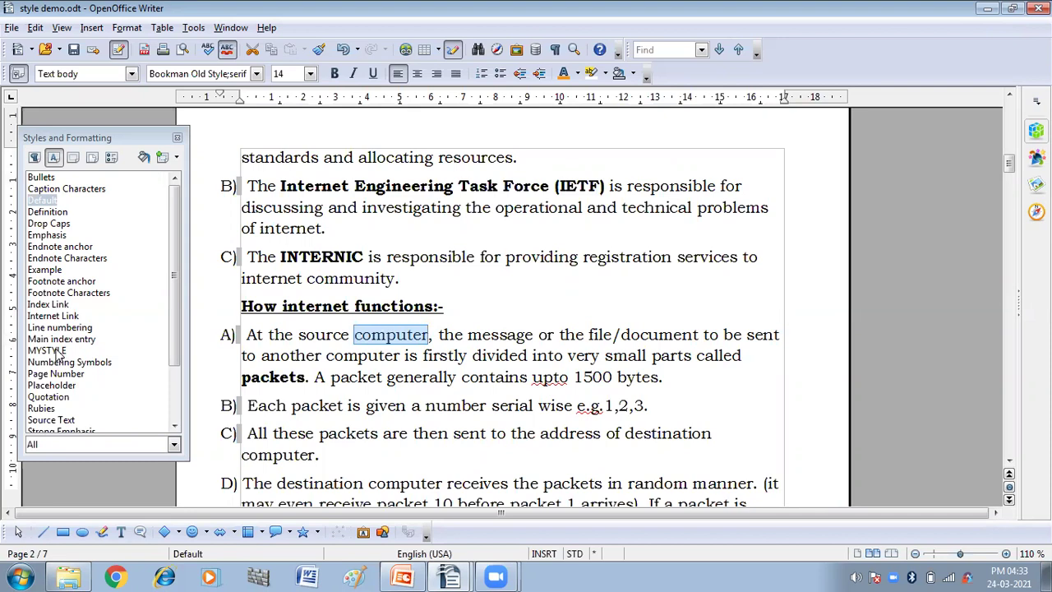
{"action": "double_click", "coordinate": [50, 350]}
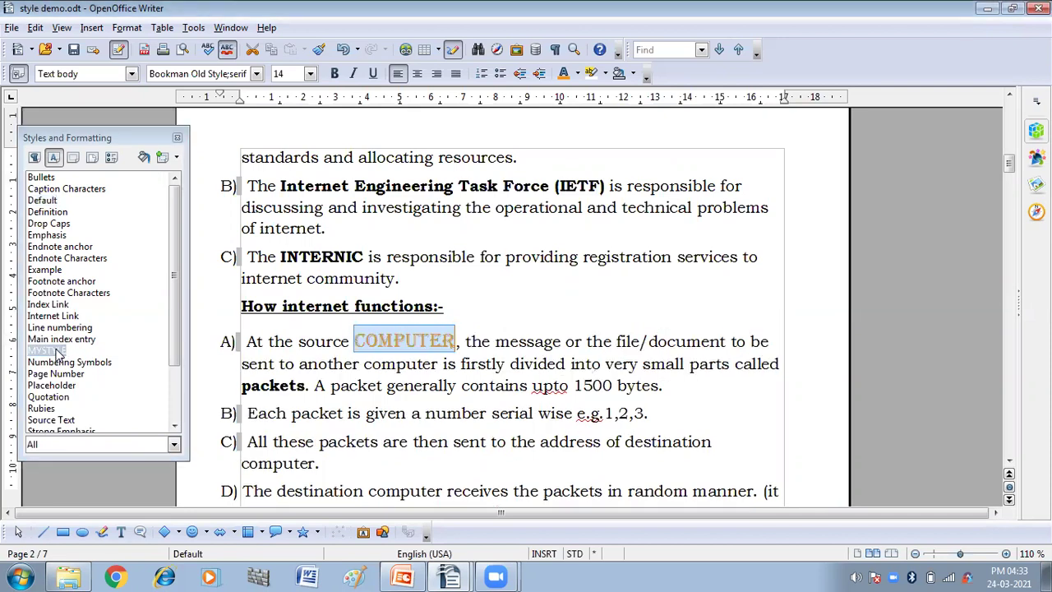
{"action": "left_click", "coordinate": [510, 333]}
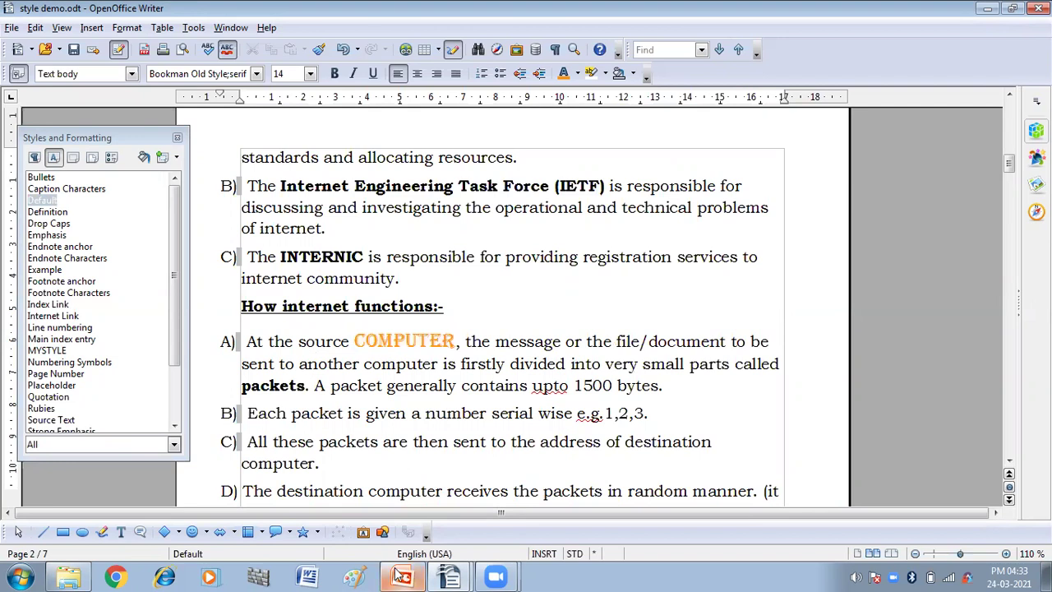
In style demo2.odt, apply the MYSTYLE character style to the word "computers" in the paragraph under History of internet.
{"action": "mouse_move", "coordinate": [449, 577]}
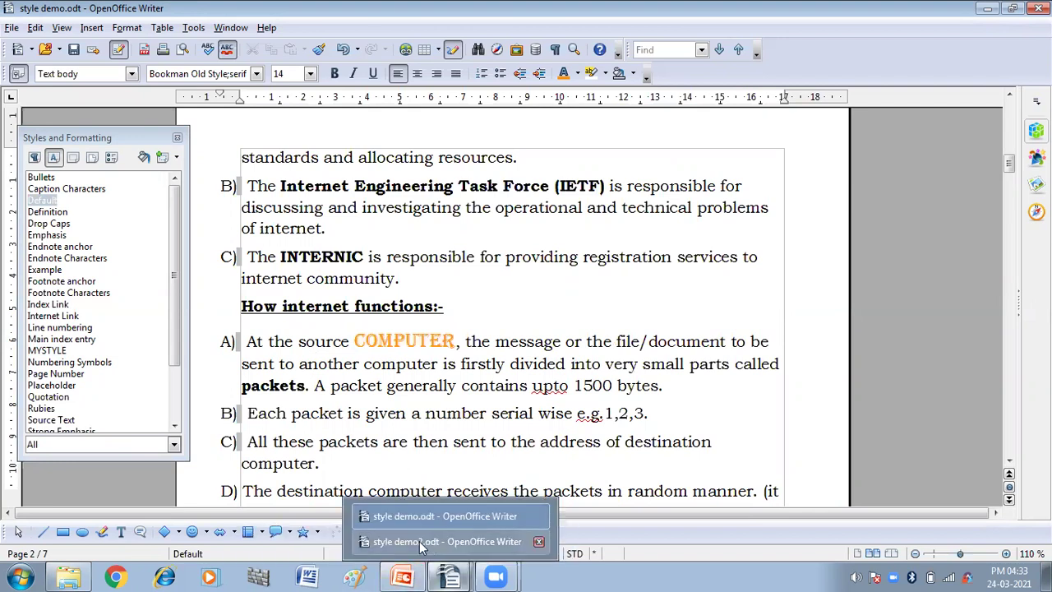
{"action": "left_click", "coordinate": [421, 542]}
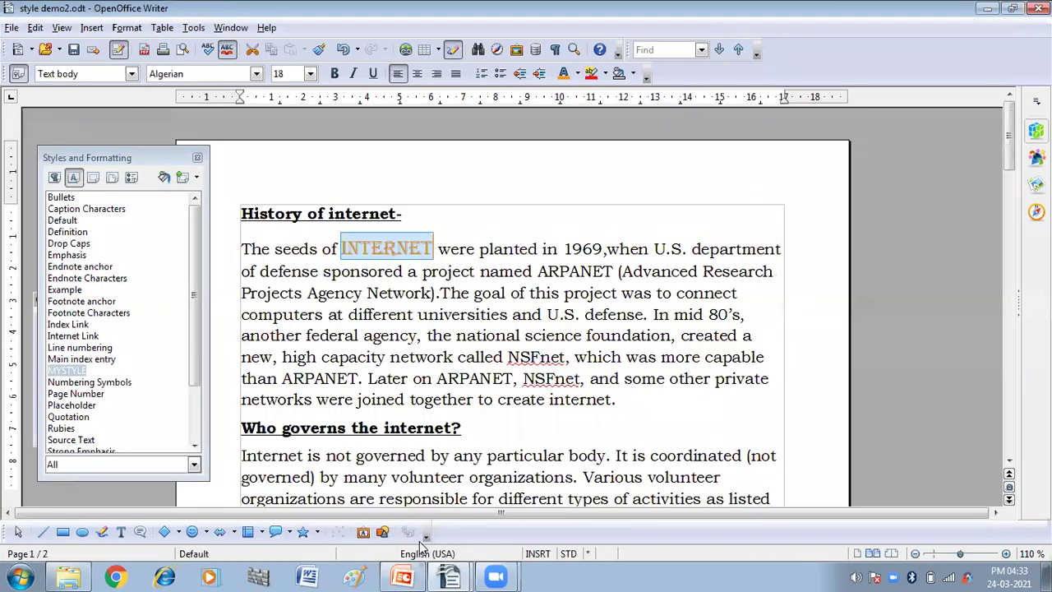
{"action": "left_click", "coordinate": [458, 198]}
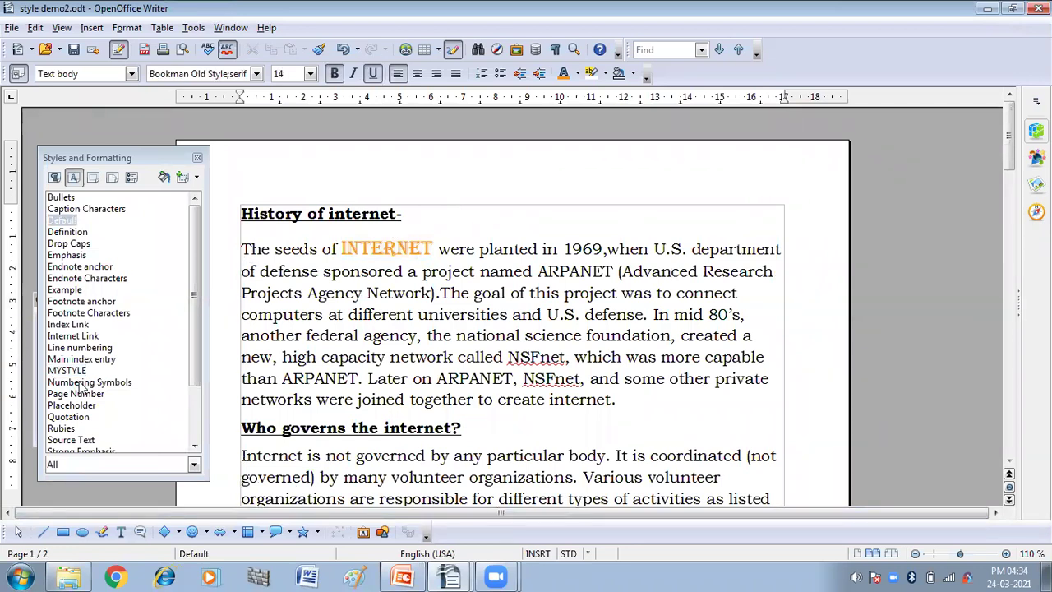
{"action": "left_click_drag", "start_coordinate": [242, 315], "coordinate": [328, 317]}
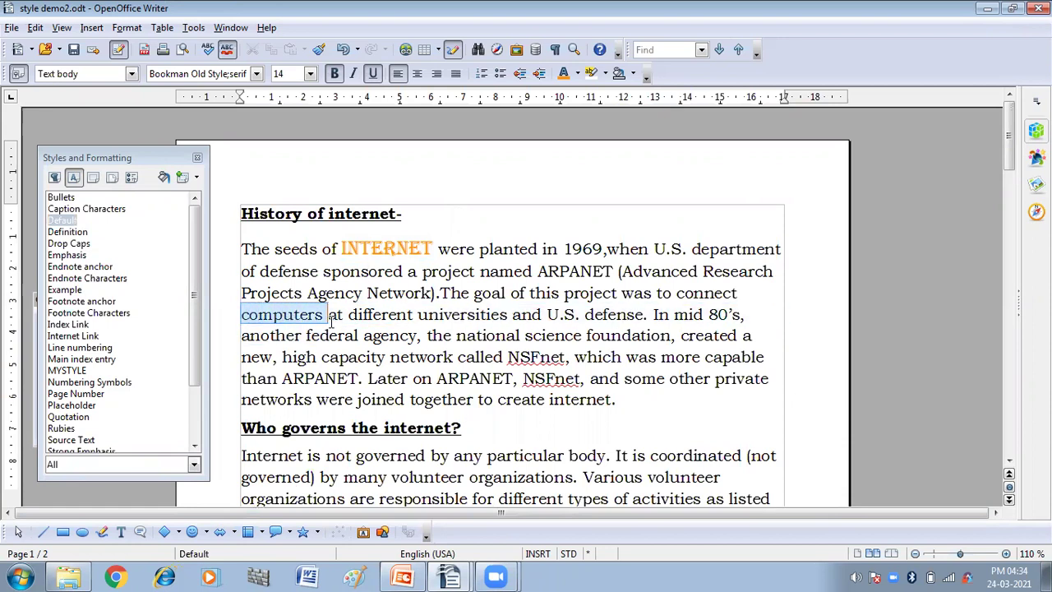
{"action": "double_click", "coordinate": [59, 371]}
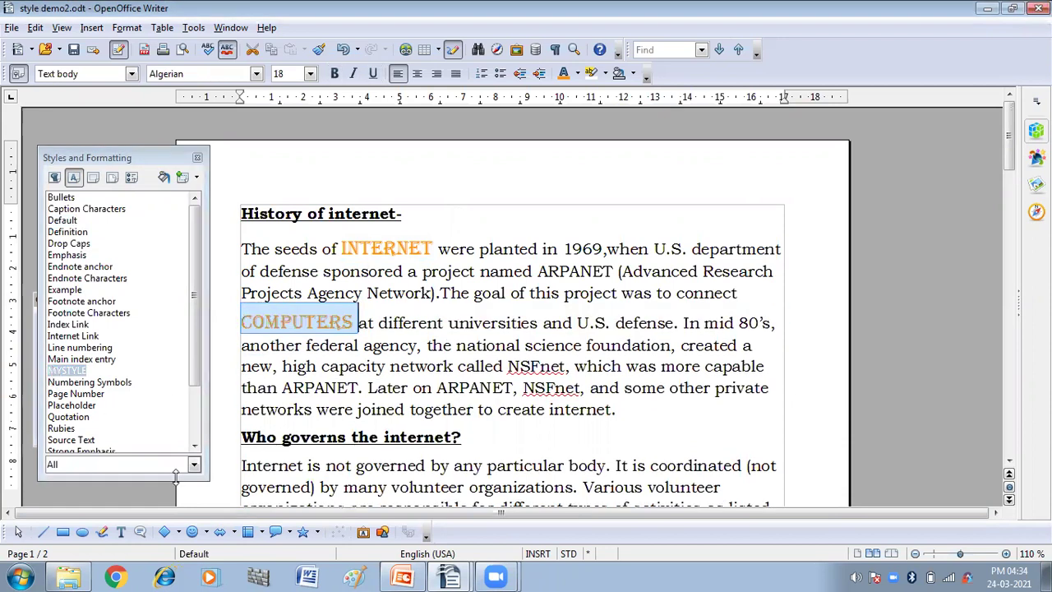
In style demo.odt, apply the MYSTYLE character style to the word "given" in item B under How internet functions.
{"action": "mouse_move", "coordinate": [451, 576]}
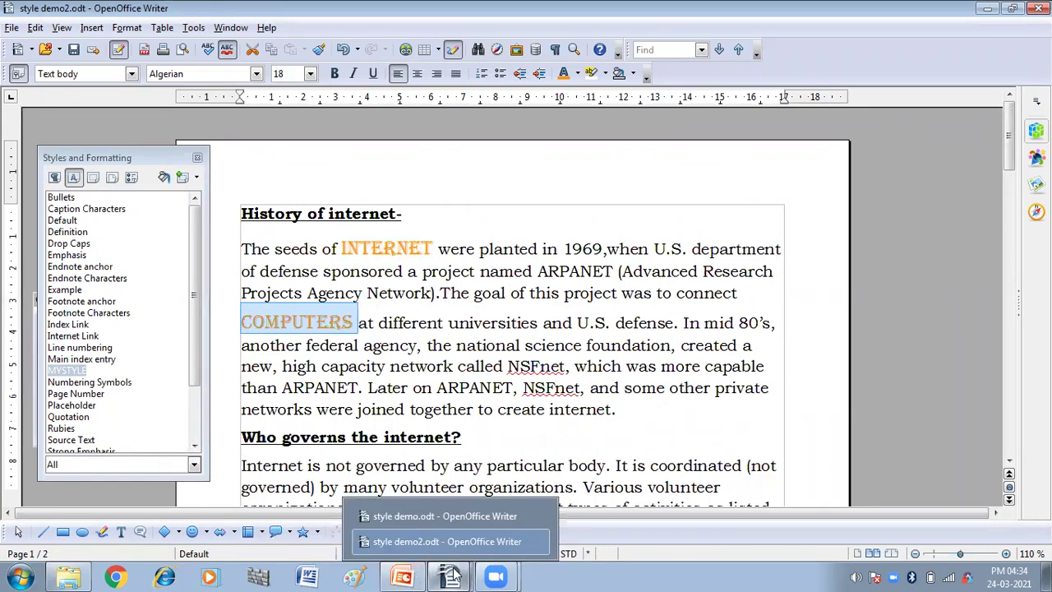
{"action": "left_click", "coordinate": [405, 516]}
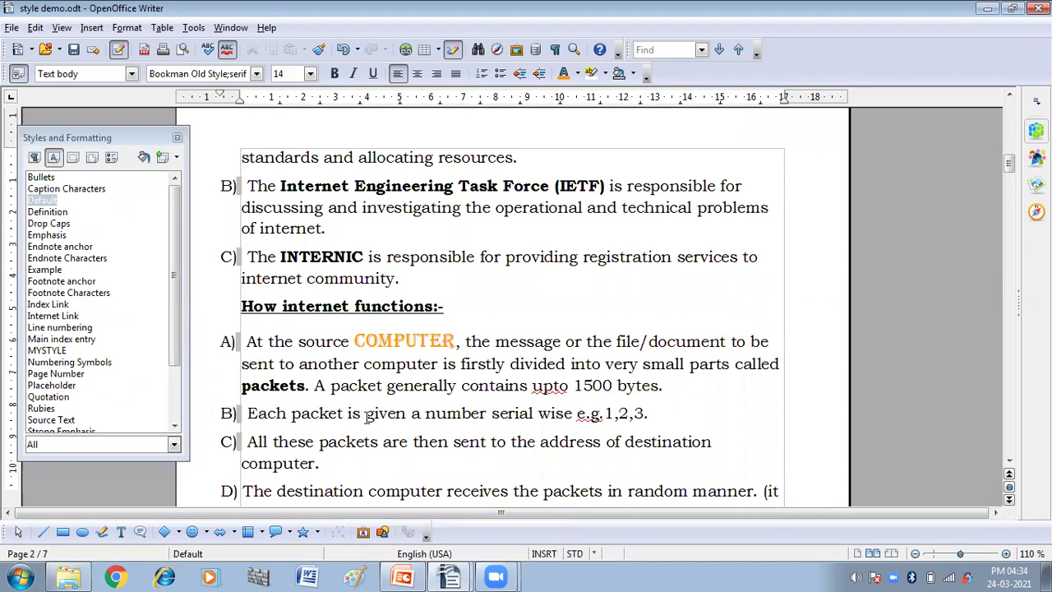
{"action": "left_click_drag", "start_coordinate": [366, 415], "coordinate": [406, 415]}
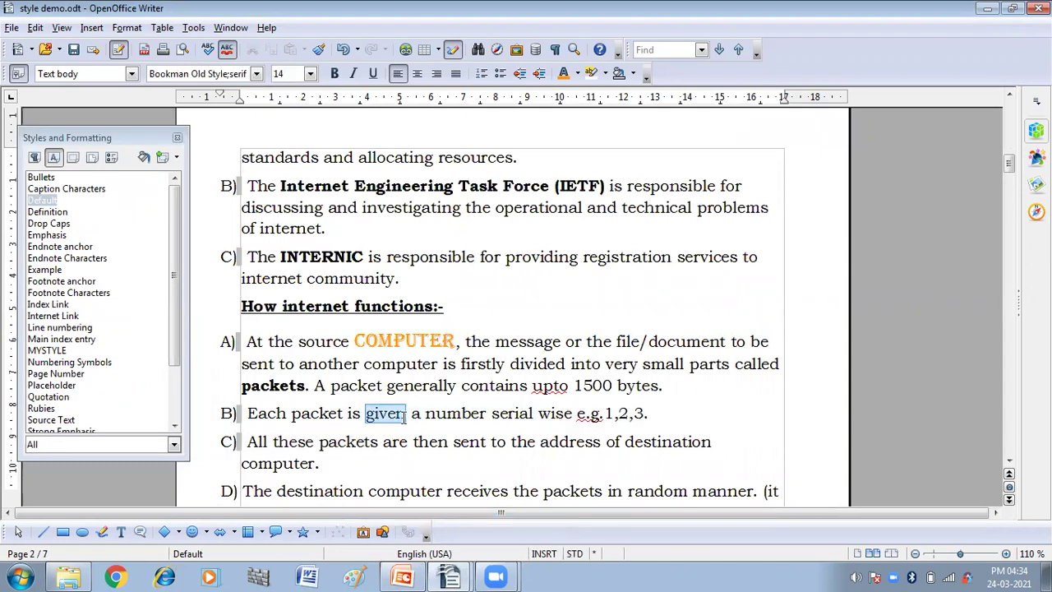
{"action": "double_click", "coordinate": [47, 350]}
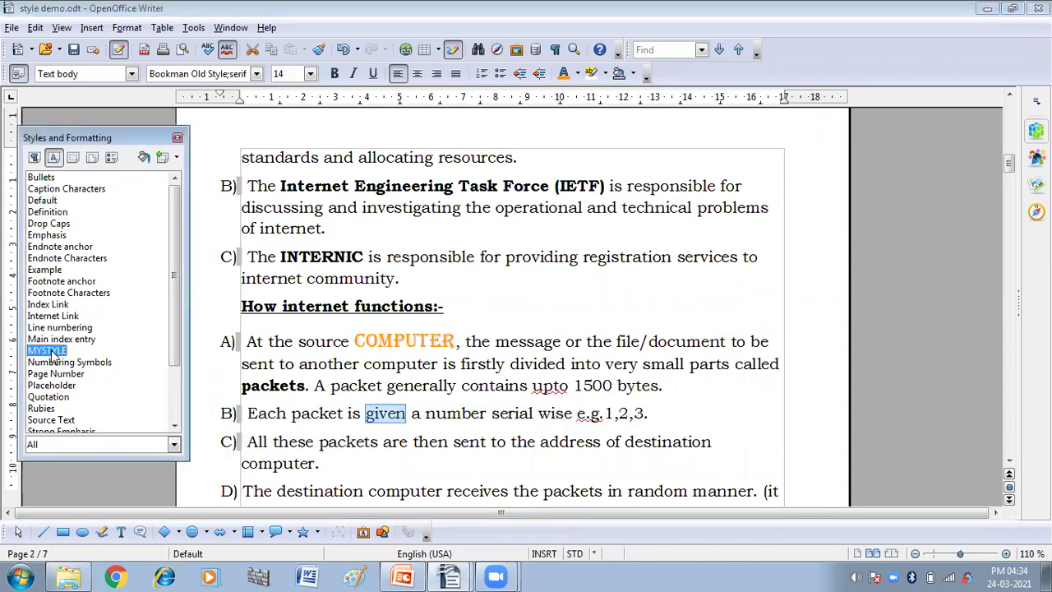
{"action": "left_click", "coordinate": [484, 445]}
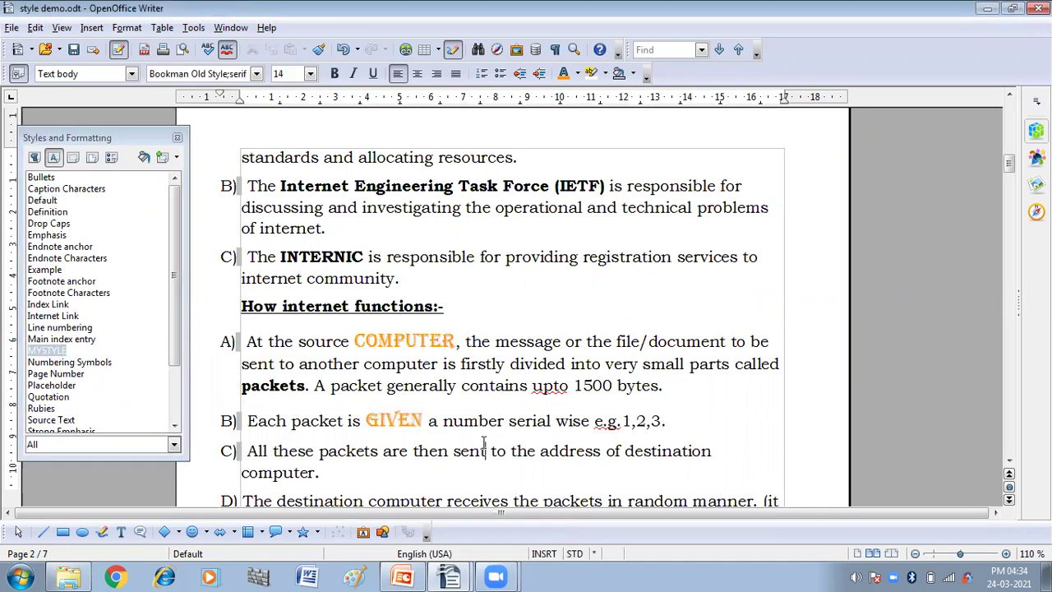